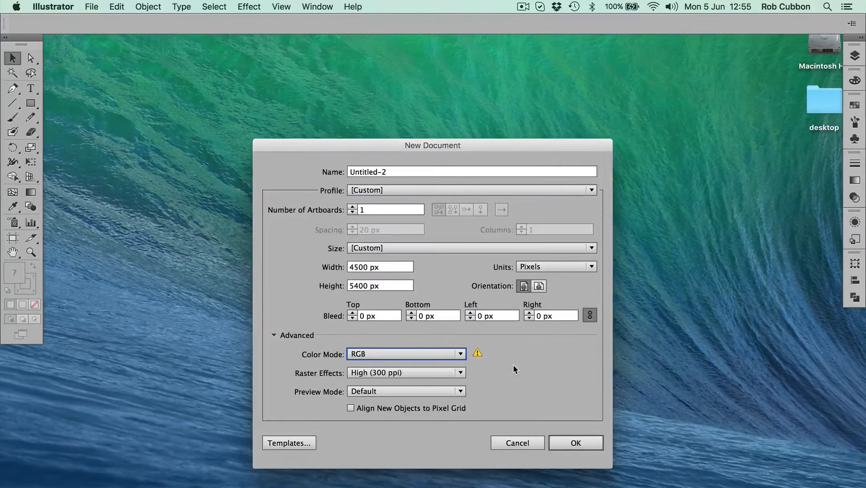
Create the 4500 × 5400 px RGB document and save it on the Desktop as "doggie design for merch by amazon.ai" with the default Illustrator options
{"action": "left_click", "coordinate": [597, 445]}
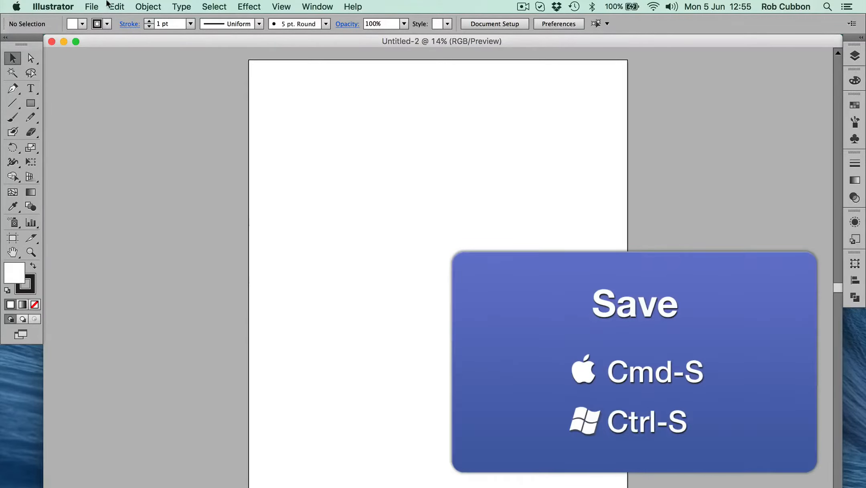
{"action": "left_click", "coordinate": [92, 6]}
{"action": "left_click", "coordinate": [108, 97]}
{"action": "key", "text": "super+d"}
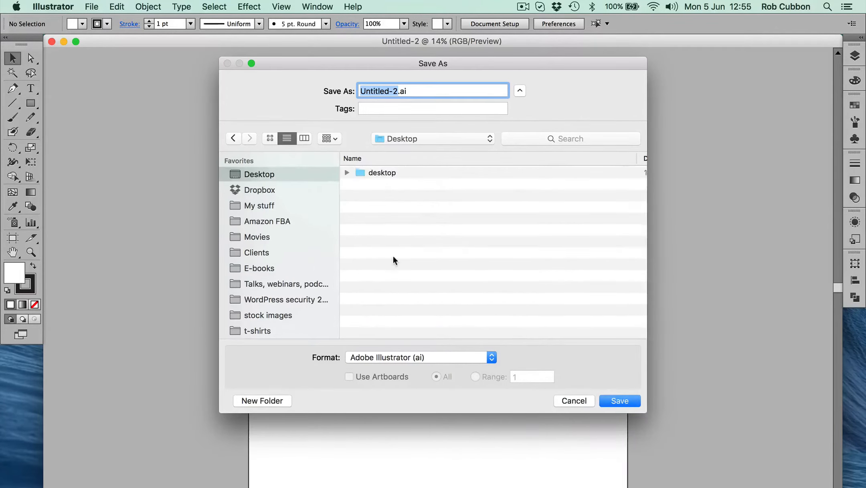
{"action": "type", "text": "doggie design for "}
{"action": "type", "text": "merch by amazon"}
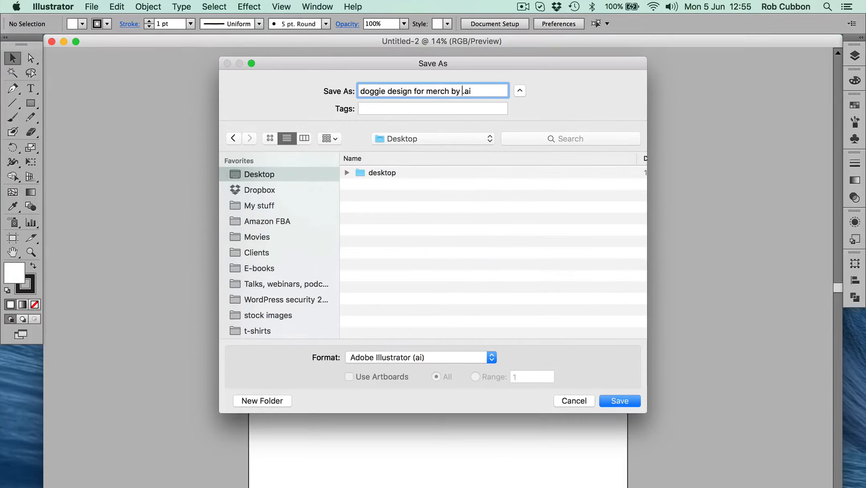
{"action": "key", "text": "Return"}
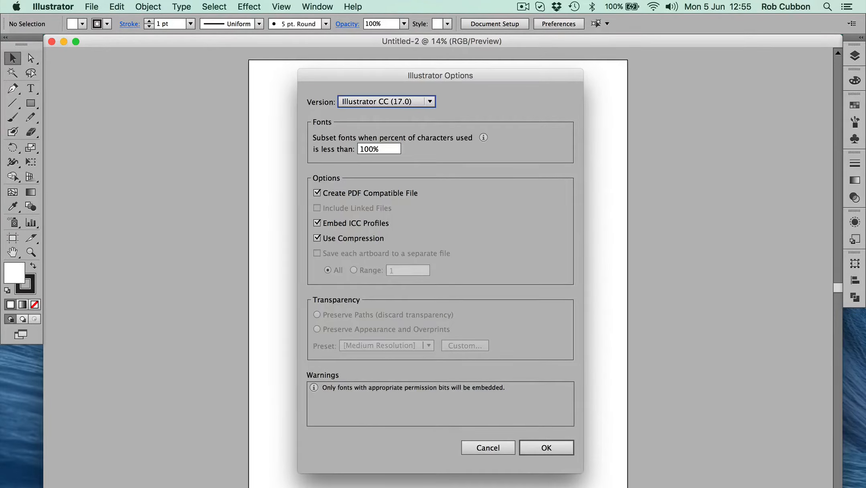
{"action": "key", "text": "Return"}
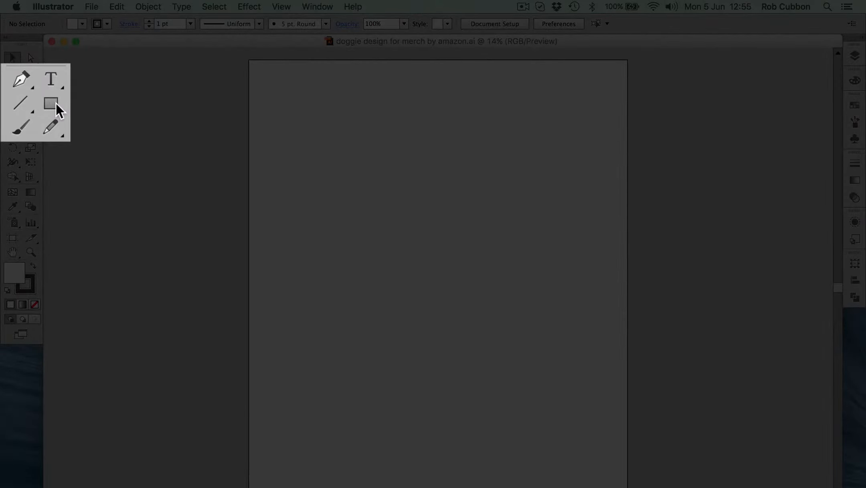
Draw a large circle with the Ellipse tool in the middle of the artboard's upper half and deselect it
{"action": "left_click", "coordinate": [32, 104]}
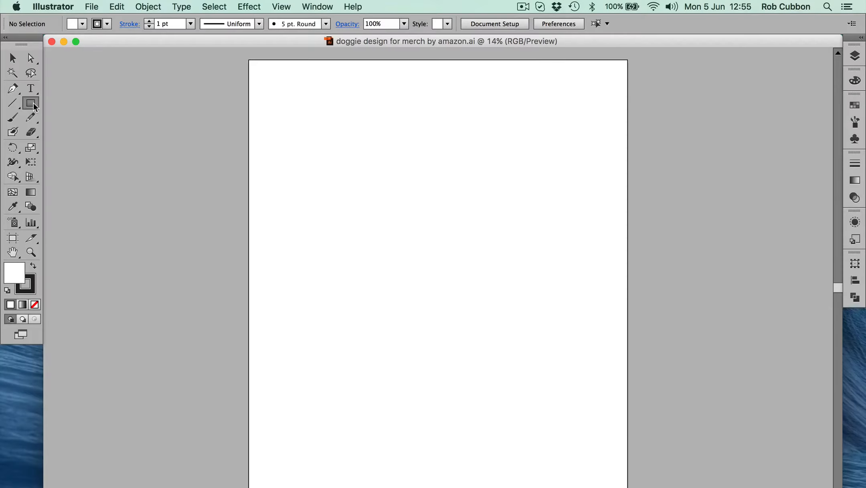
{"action": "left_click_drag", "start_coordinate": [33, 103], "coordinate": [76, 133]}
{"action": "left_click_drag", "start_coordinate": [331, 159], "coordinate": [515, 368]}
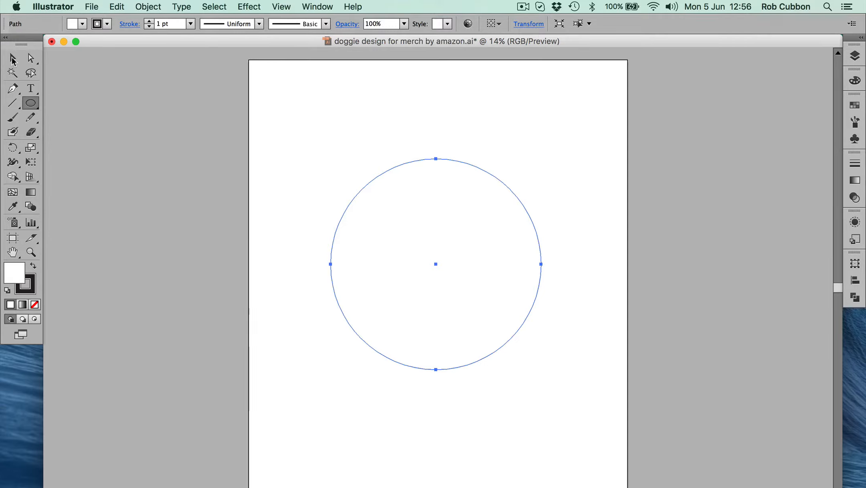
{"action": "left_click", "coordinate": [12, 59]}
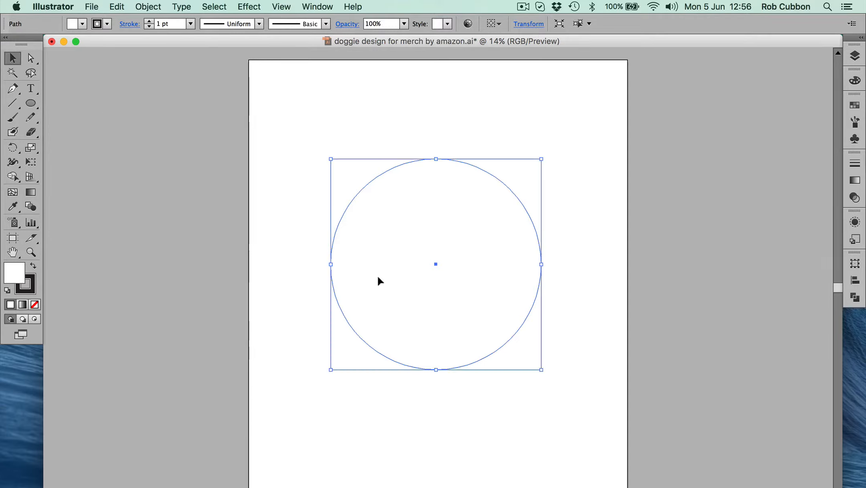
{"action": "left_click", "coordinate": [279, 278]}
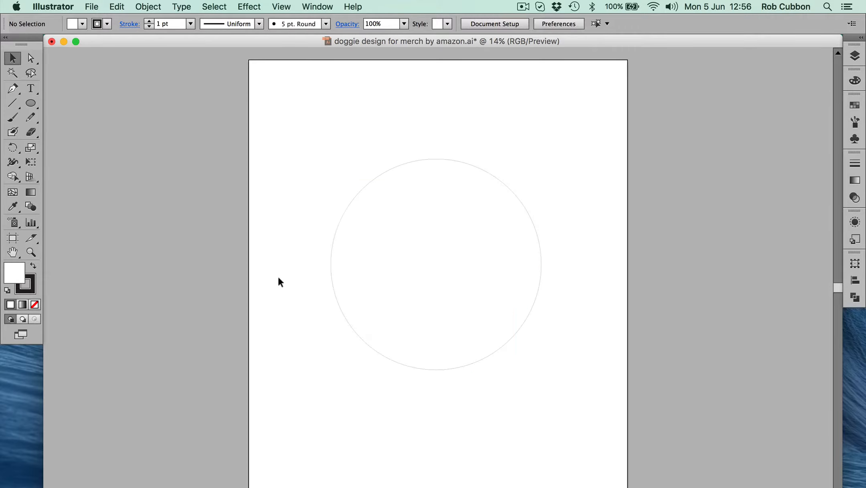
{"action": "left_click", "coordinate": [458, 274]}
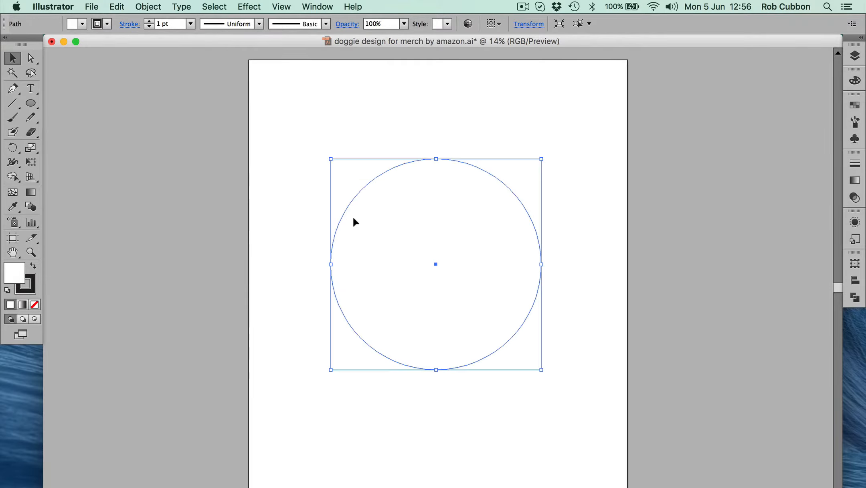
{"action": "left_click", "coordinate": [300, 200]}
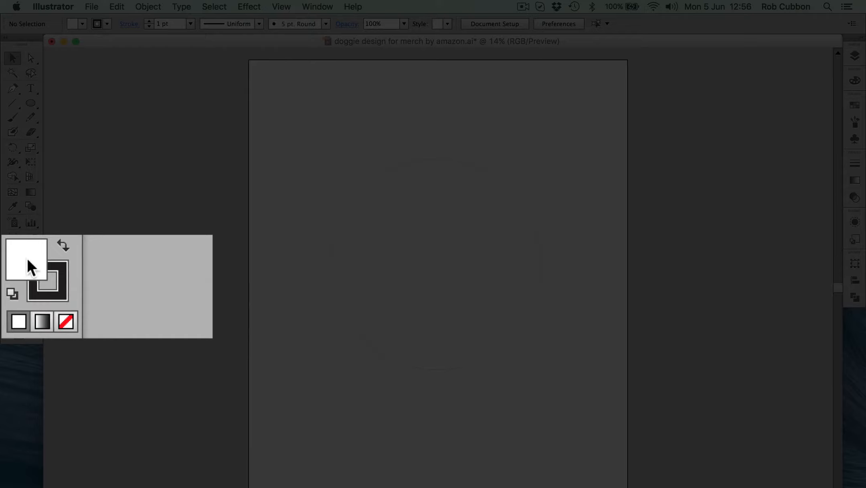
Fill the circle with orange FFBC45 and set its stroke to none
{"action": "left_click", "coordinate": [59, 274]}
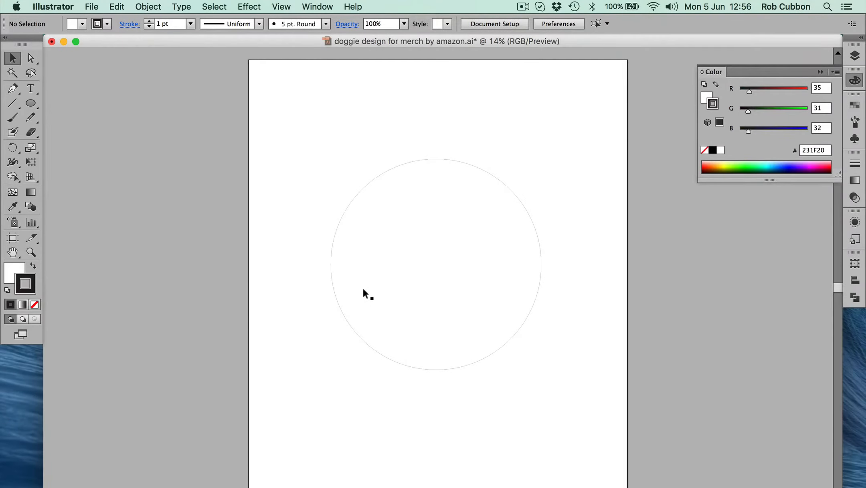
{"action": "left_click", "coordinate": [363, 289]}
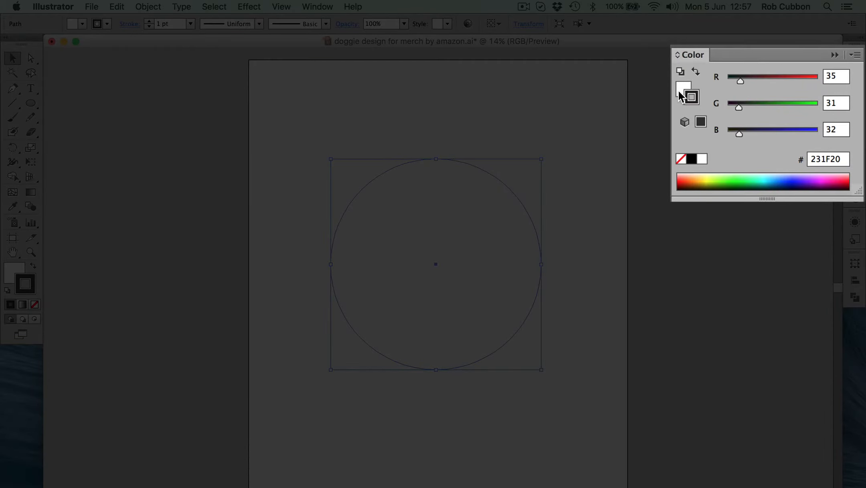
{"action": "left_click", "coordinate": [706, 97]}
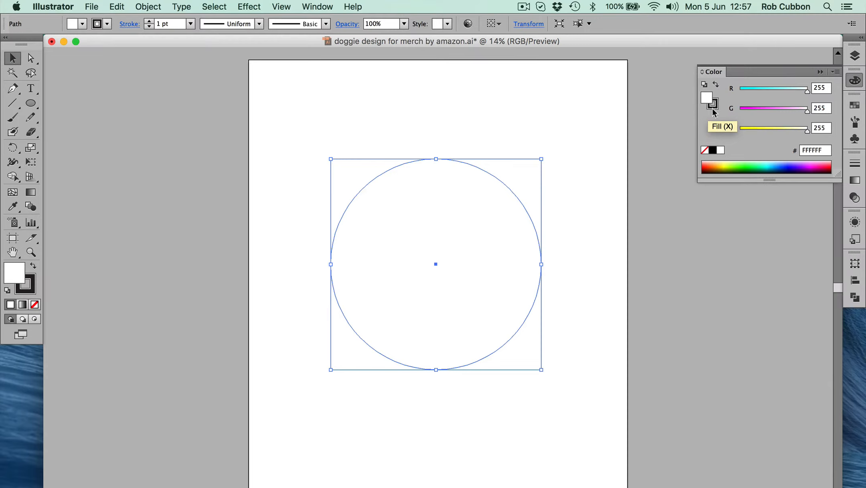
{"action": "left_click", "coordinate": [713, 106]}
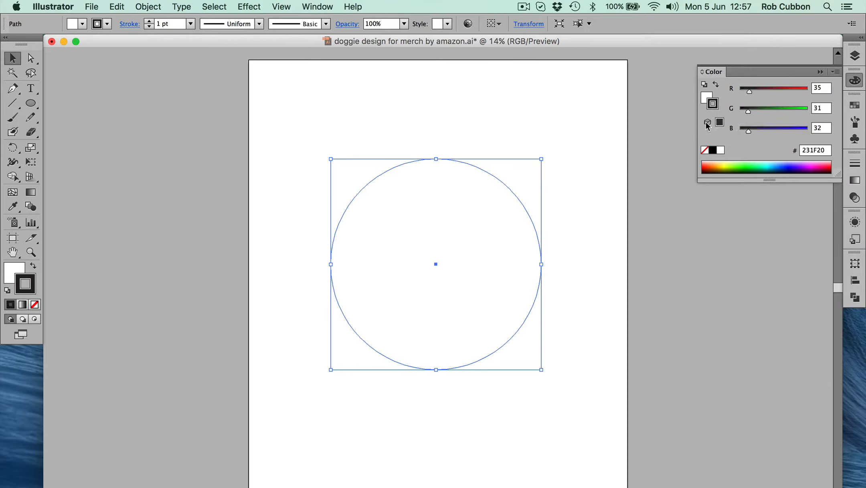
{"action": "key", "text": "x"}
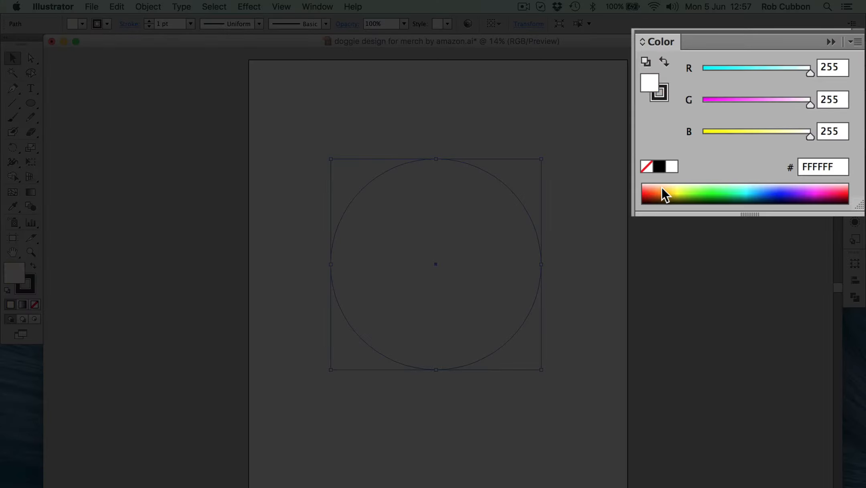
{"action": "left_click", "coordinate": [714, 166]}
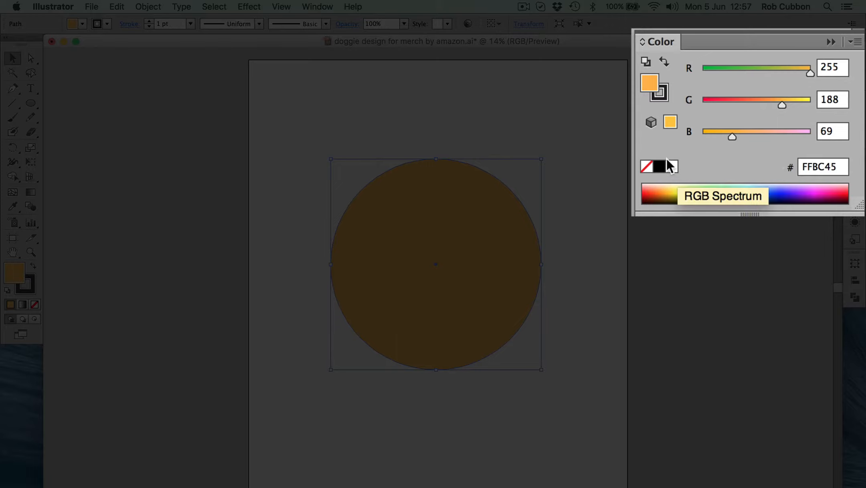
{"action": "left_click", "coordinate": [667, 92]}
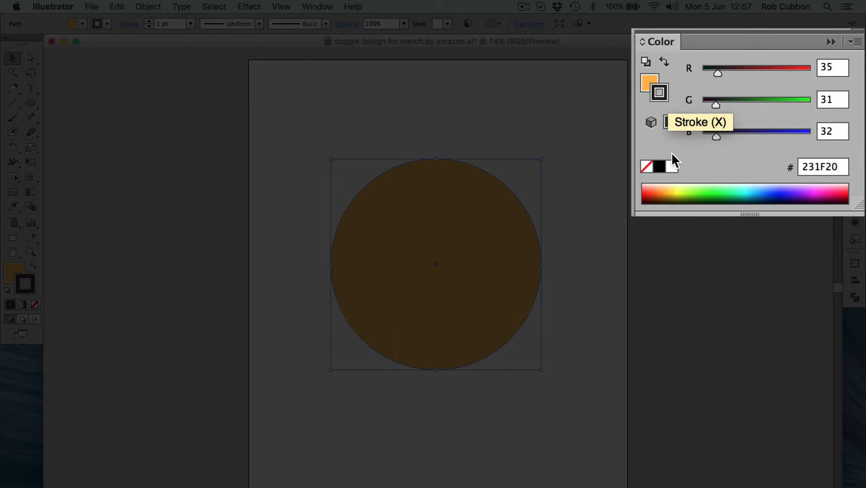
{"action": "left_click", "coordinate": [645, 166]}
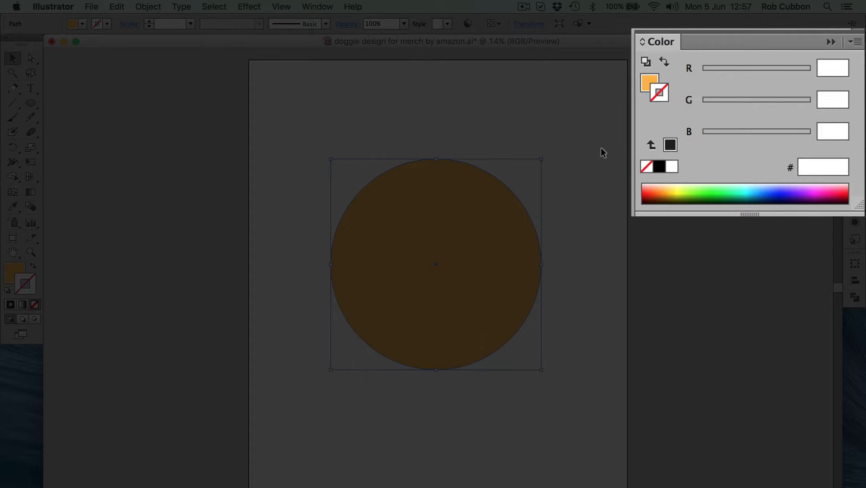
Change the circle's fill to pale yellow FFFFCC and delete the circle
{"action": "left_click", "coordinate": [649, 83]}
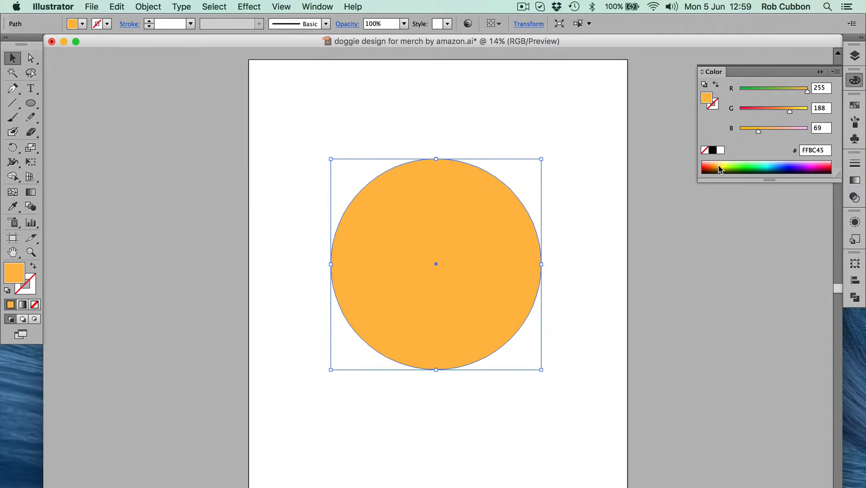
{"action": "left_click", "coordinate": [723, 162]}
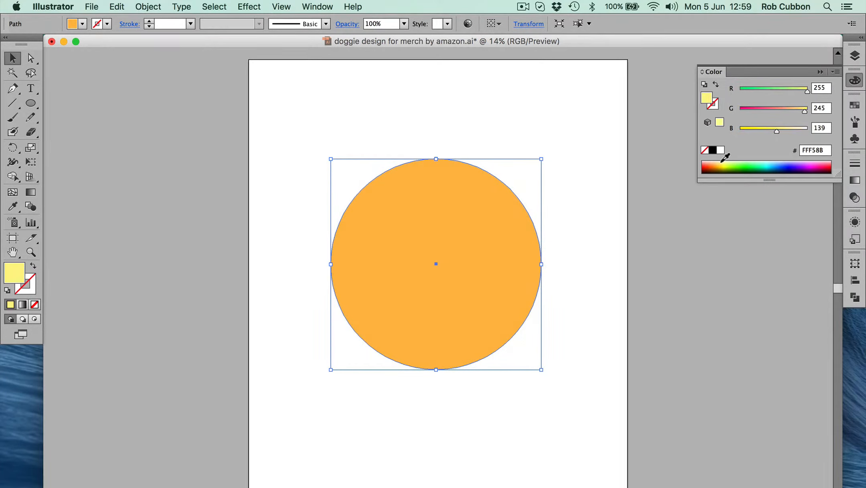
{"action": "left_click_drag", "start_coordinate": [723, 162], "coordinate": [725, 163]}
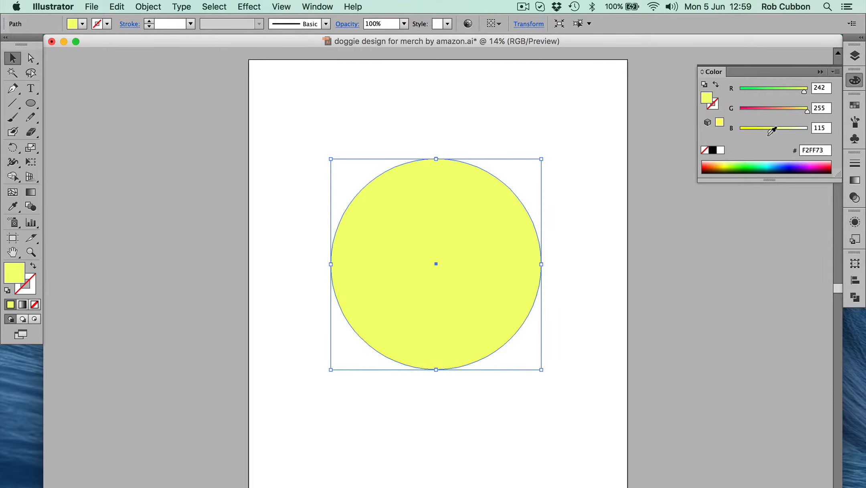
{"action": "left_click_drag", "start_coordinate": [773, 128], "coordinate": [794, 128]}
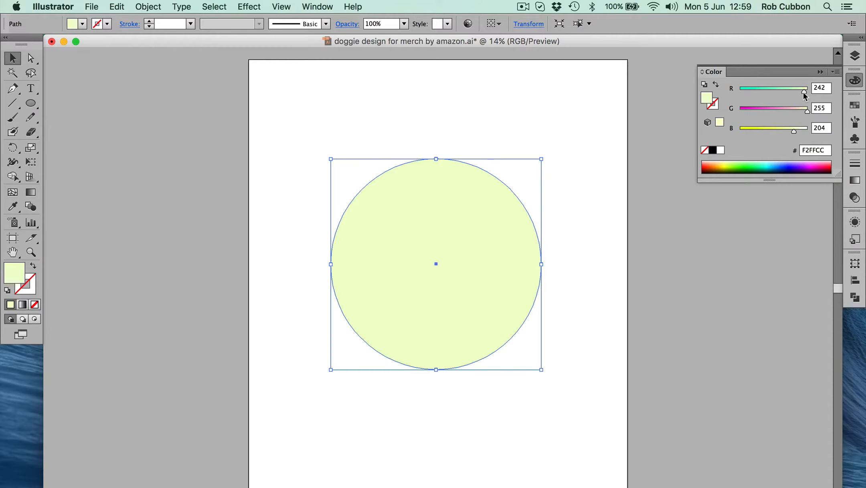
{"action": "left_click_drag", "start_coordinate": [802, 91], "coordinate": [822, 92]}
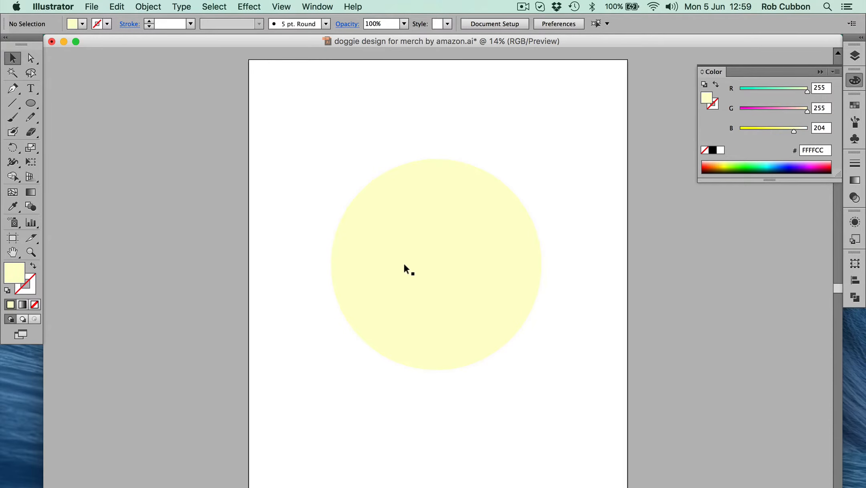
{"action": "left_click", "coordinate": [404, 264]}
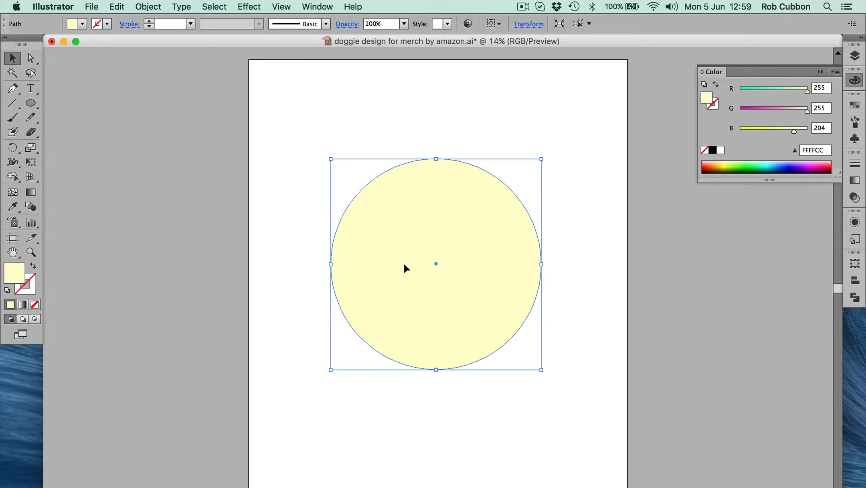
{"action": "key", "text": "Delete"}
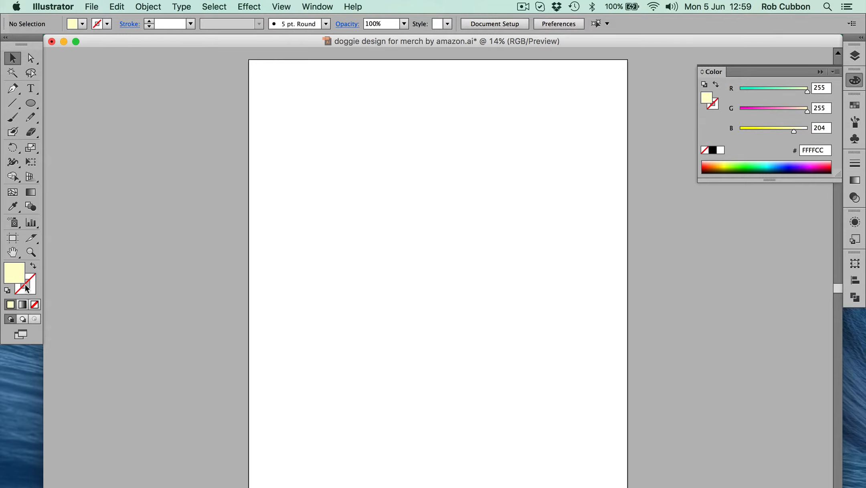
Draw a tall head-shaped ellipse on the artboard and a smaller, wide ellipse overlapping its lower end
{"action": "left_click", "coordinate": [30, 103]}
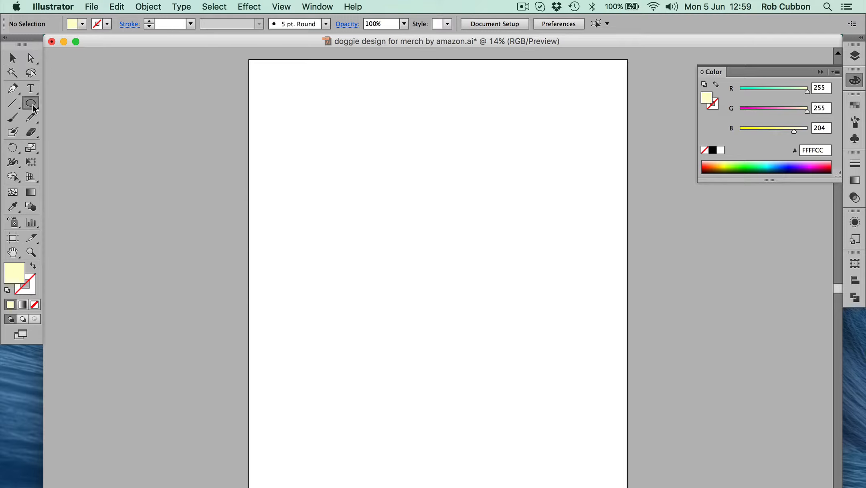
{"action": "left_click_drag", "start_coordinate": [347, 134], "coordinate": [543, 370]}
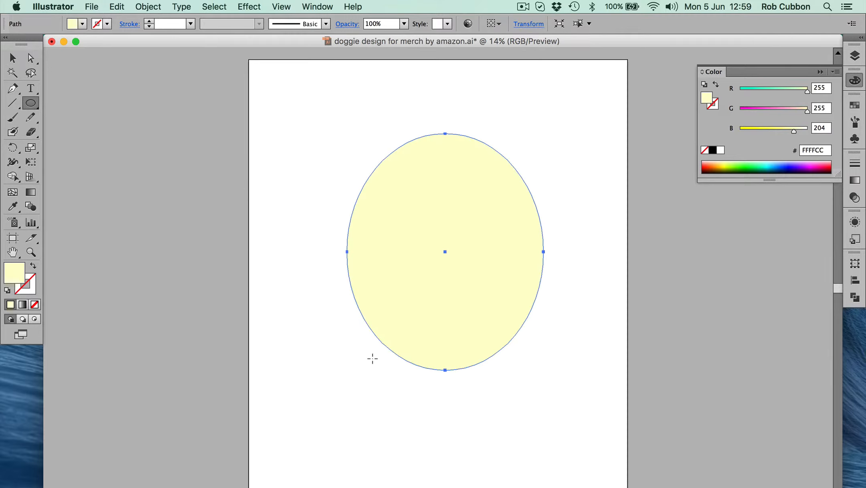
{"action": "mouse_move", "coordinate": [376, 311]}
{"action": "left_mouse_down"}
{"action": "mouse_move", "coordinate": [515, 411]}
{"action": "mouse_move", "coordinate": [514, 394]}
{"action": "left_mouse_up"}
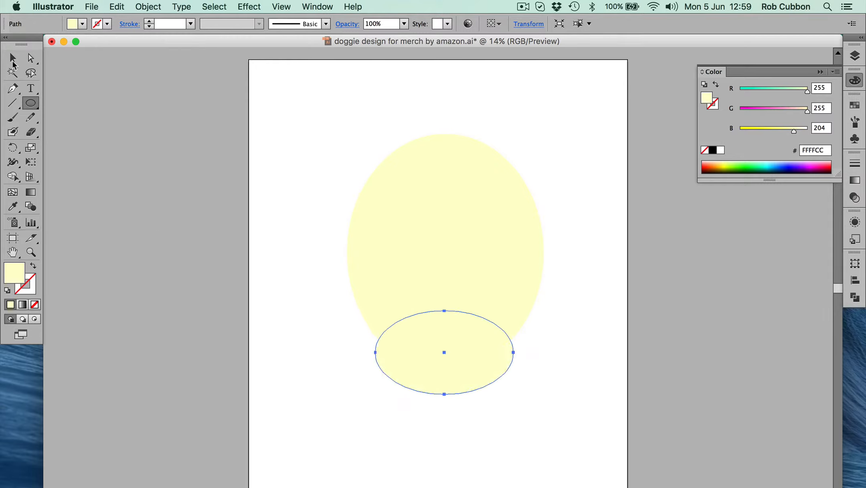
{"action": "left_click", "coordinate": [13, 58]}
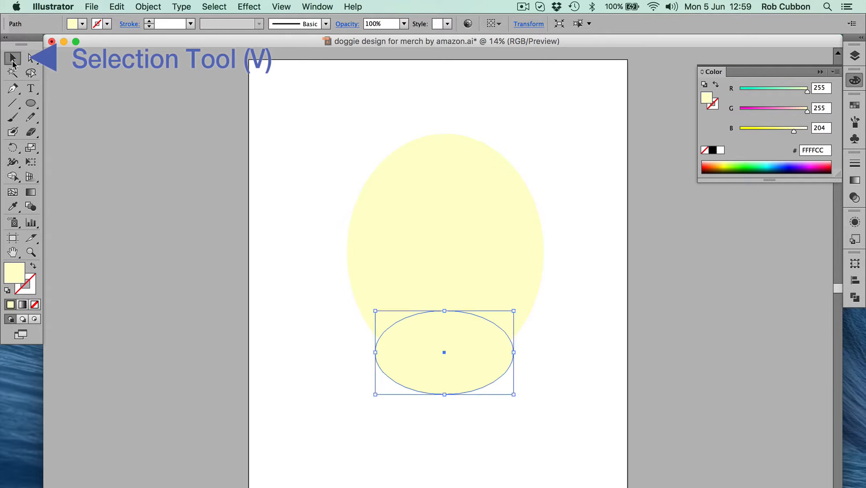
{"action": "left_click", "coordinate": [365, 431]}
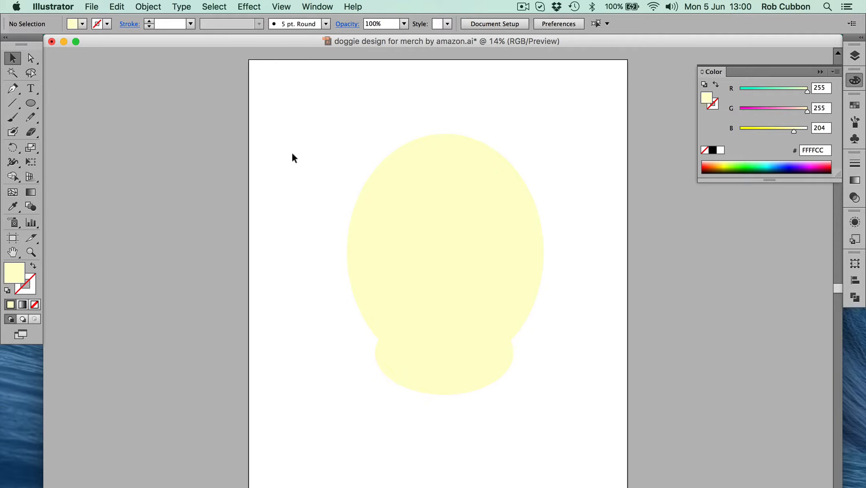
Move the small ellipse slightly up and to the left, and fill both ellipses with orange FFB100
{"action": "left_click_drag", "start_coordinate": [420, 374], "coordinate": [402, 365]}
{"action": "left_click_drag", "start_coordinate": [387, 261], "coordinate": [406, 318]}
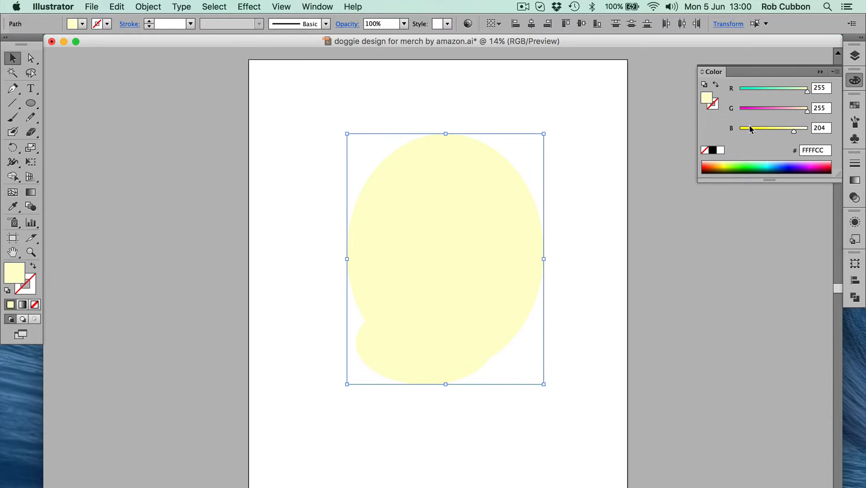
{"action": "left_click", "coordinate": [719, 164]}
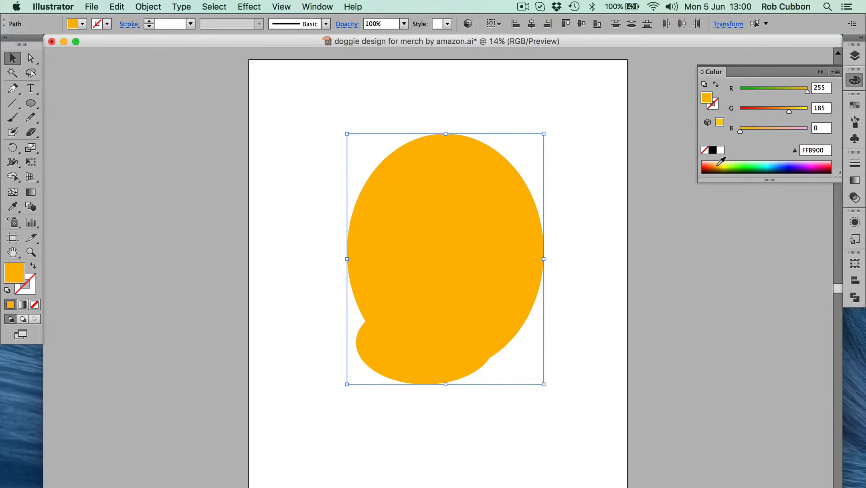
{"action": "left_click_drag", "start_coordinate": [721, 162], "coordinate": [724, 162]}
{"action": "left_click", "coordinate": [717, 165]}
{"action": "left_click", "coordinate": [263, 270]}
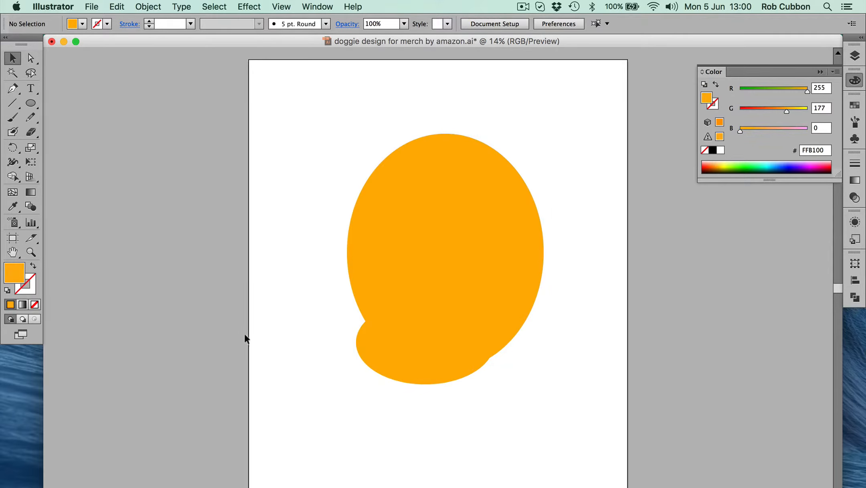
Align both orange ellipses on their horizontal centres
{"action": "key", "text": "super+a"}
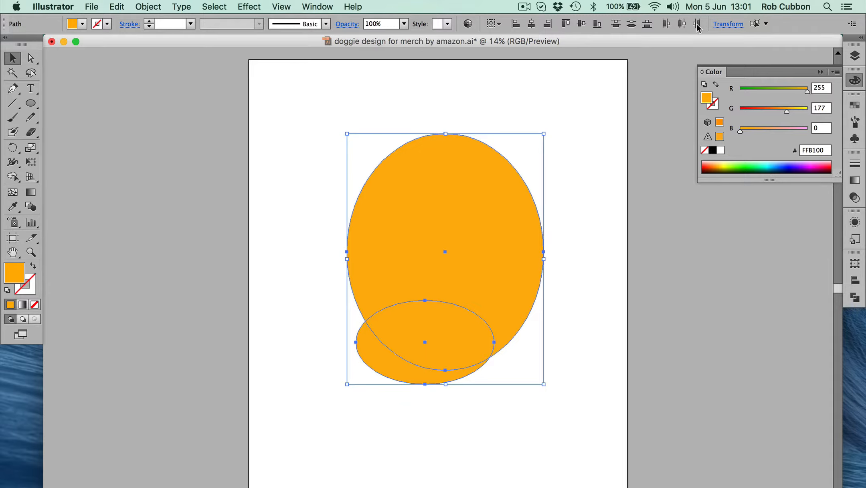
{"action": "left_click", "coordinate": [857, 285]}
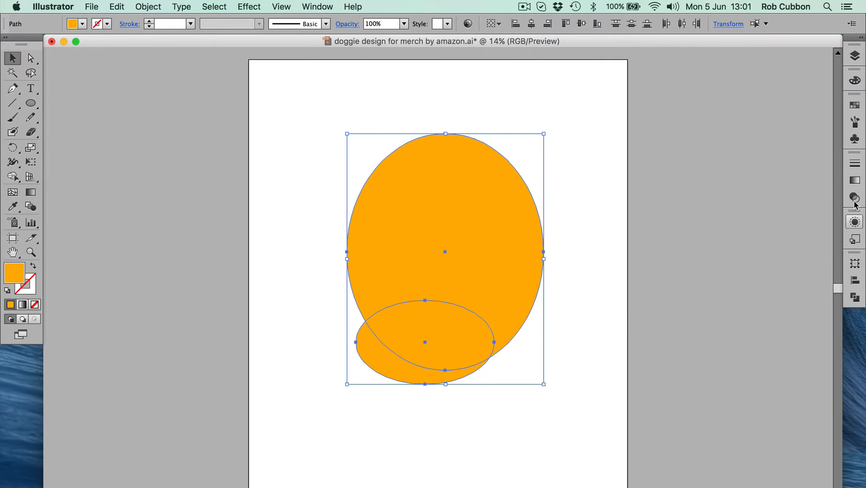
{"action": "left_click", "coordinate": [317, 6]}
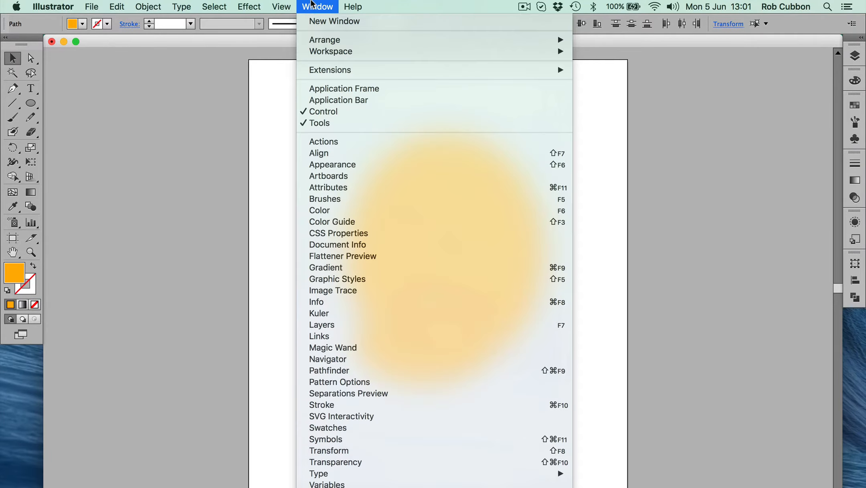
{"action": "scroll", "coordinate": [386, 40], "scroll_direction": "down", "scroll_amount": 1}
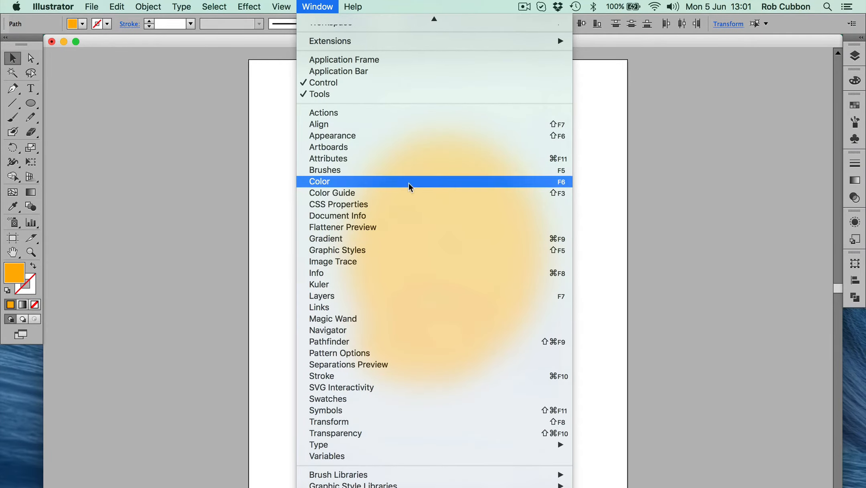
{"action": "left_click", "coordinate": [398, 125]}
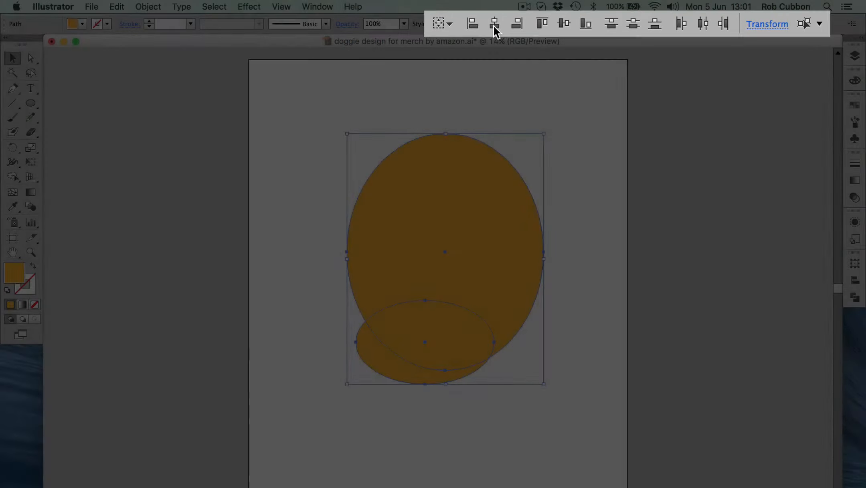
{"action": "left_click", "coordinate": [531, 23]}
{"action": "left_click", "coordinate": [574, 220]}
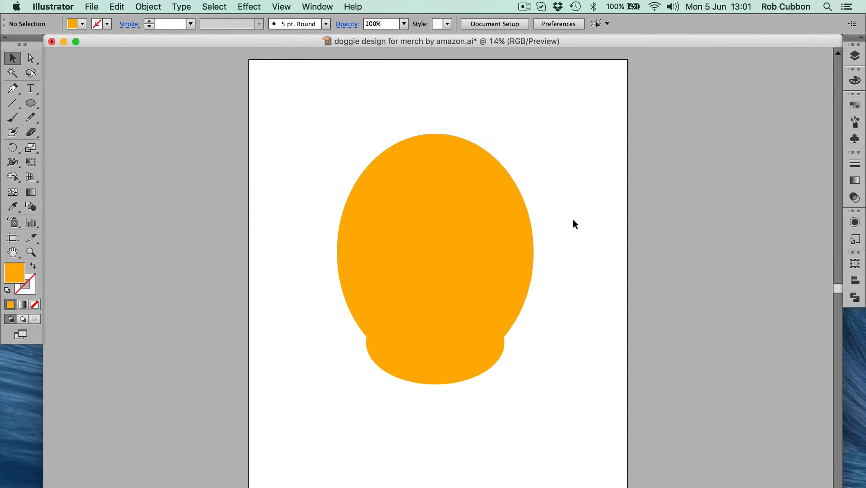
Stretch the small lower ellipse upward so it overlaps more of the head ellipse
{"action": "left_click", "coordinate": [479, 361]}
{"action": "left_click_drag", "start_coordinate": [436, 300], "coordinate": [434, 273]}
{"action": "left_click", "coordinate": [322, 241]}
Try moving the small ellipse down and to the left, and undo the move
{"action": "left_click_drag", "start_coordinate": [266, 127], "coordinate": [541, 443]}
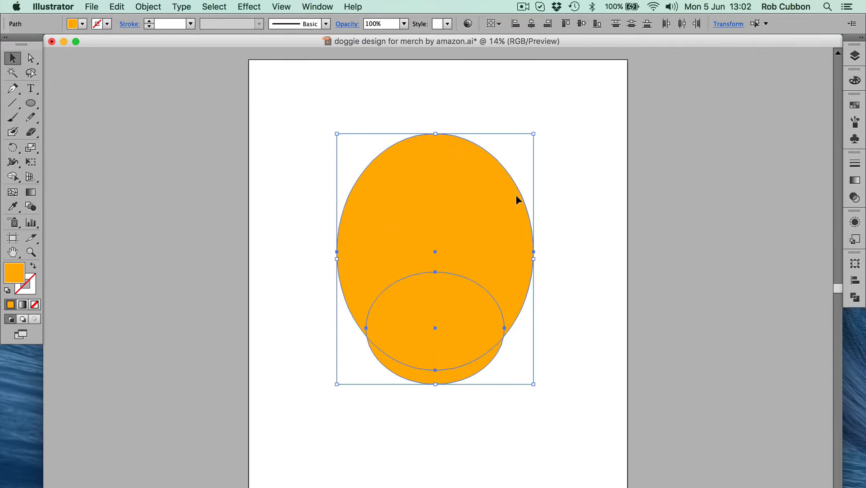
{"action": "left_click", "coordinate": [434, 255], "text": "shift"}
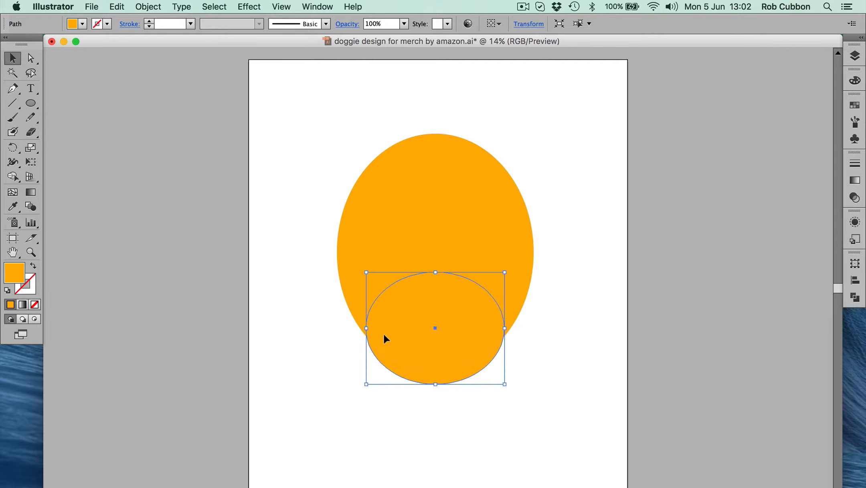
{"action": "left_click_drag", "start_coordinate": [398, 340], "coordinate": [322, 358]}
{"action": "key", "text": "super+z"}
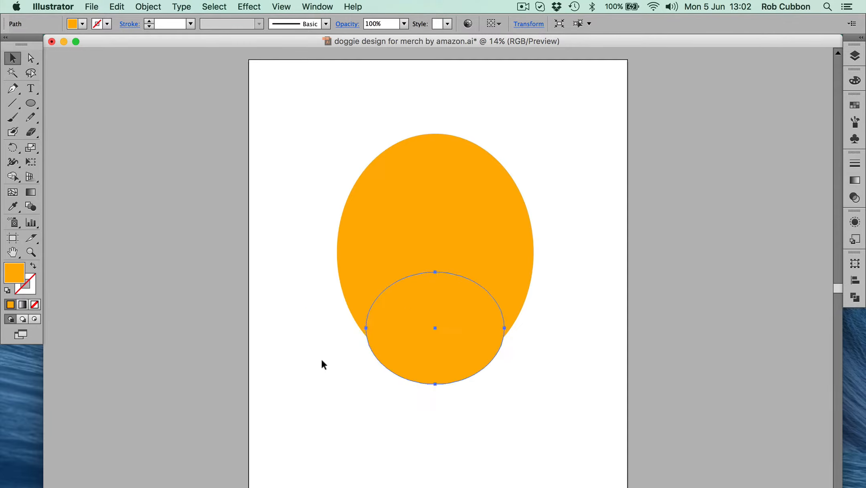
Create a new layer above Layer 1 and lock Layer 1 with the head shapes on it
{"action": "left_click_drag", "start_coordinate": [310, 166], "coordinate": [463, 310]}
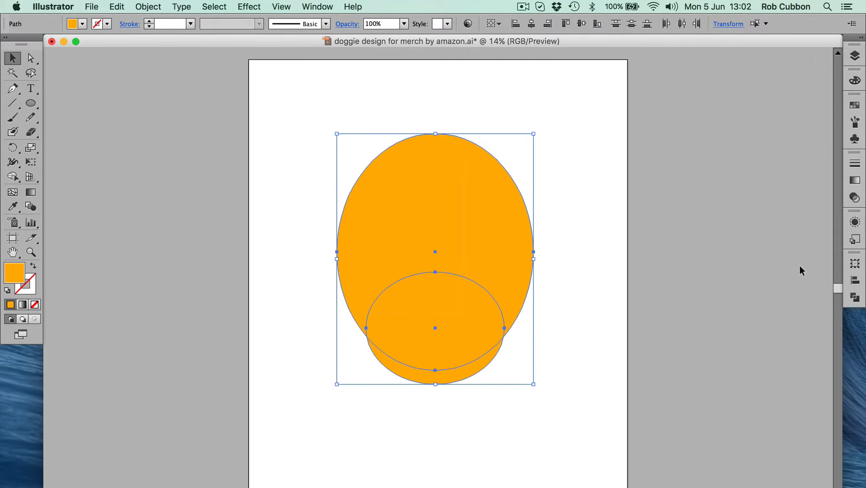
{"action": "left_click", "coordinate": [855, 55]}
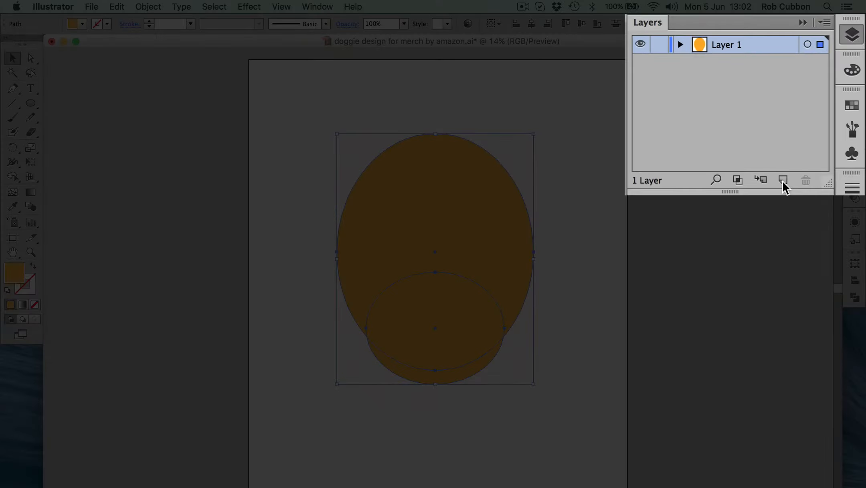
{"action": "left_click", "coordinate": [784, 182]}
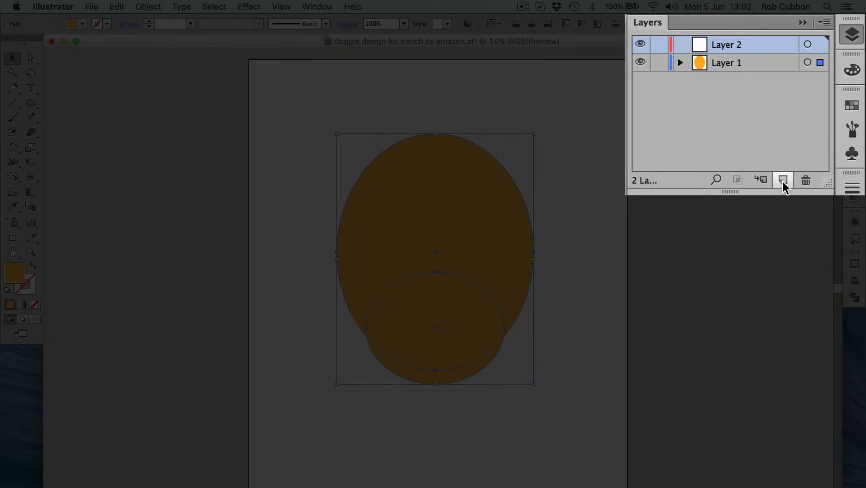
{"action": "left_click", "coordinate": [657, 62]}
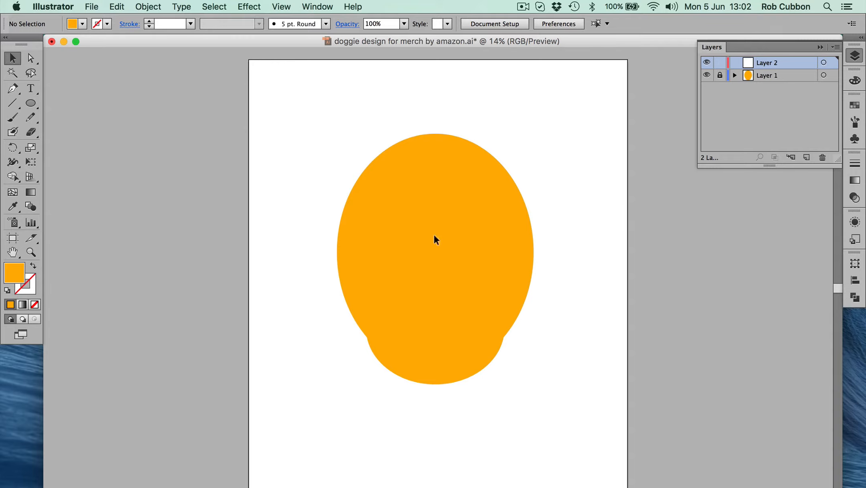
Draw a small ellipse on the left side of the face for an eye and fill it with black
{"action": "left_click", "coordinate": [28, 103]}
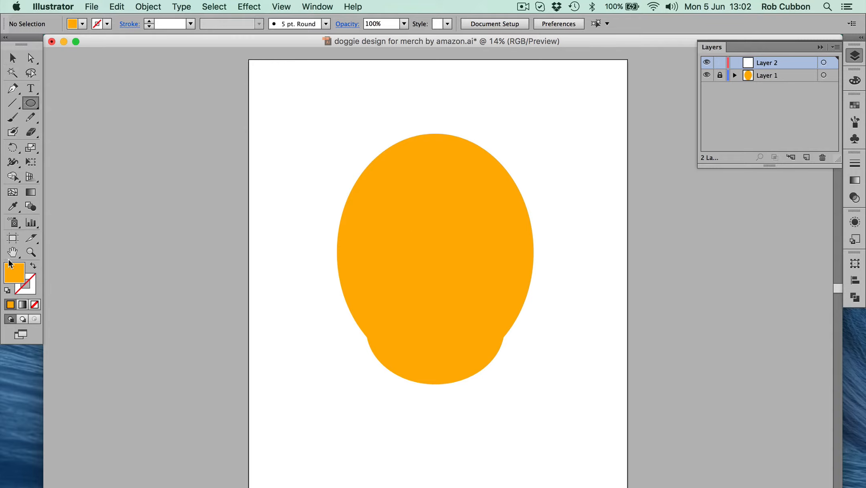
{"action": "left_click_drag", "start_coordinate": [382, 211], "coordinate": [406, 227]}
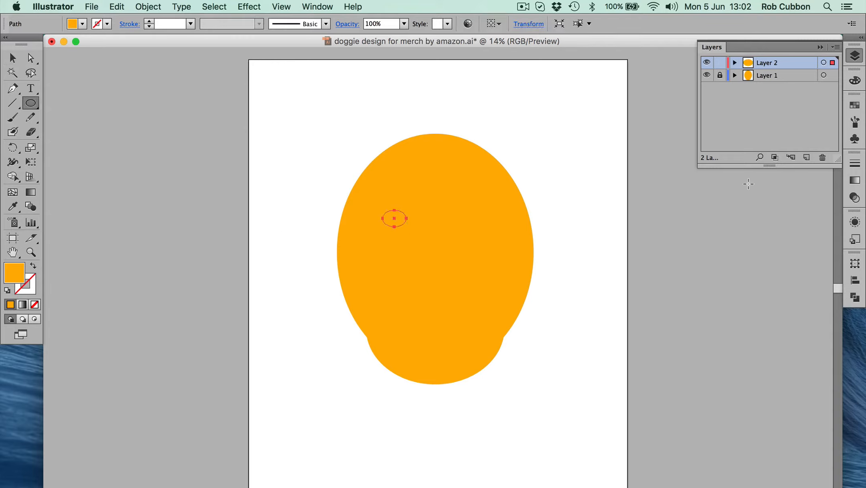
{"action": "left_click", "coordinate": [854, 108]}
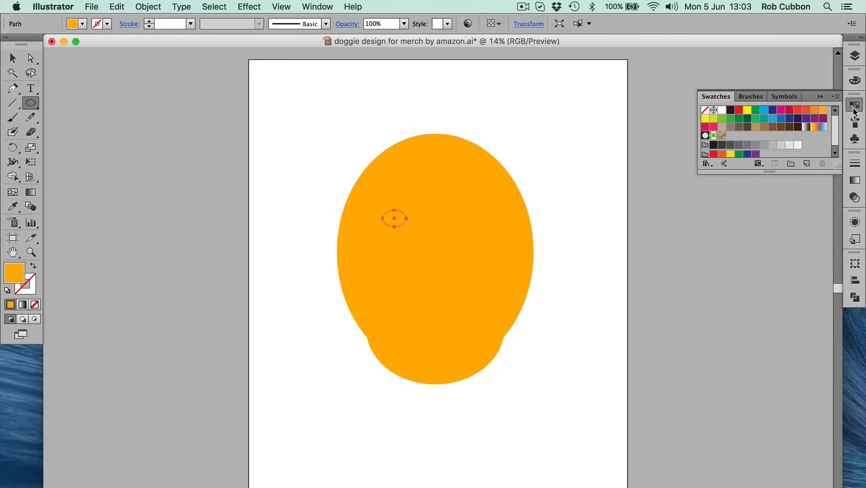
{"action": "left_click", "coordinate": [730, 110]}
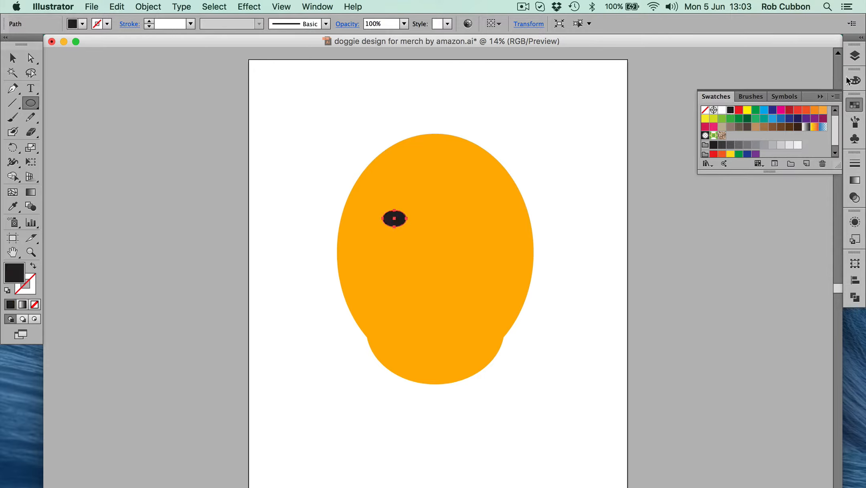
{"action": "left_click", "coordinate": [855, 56]}
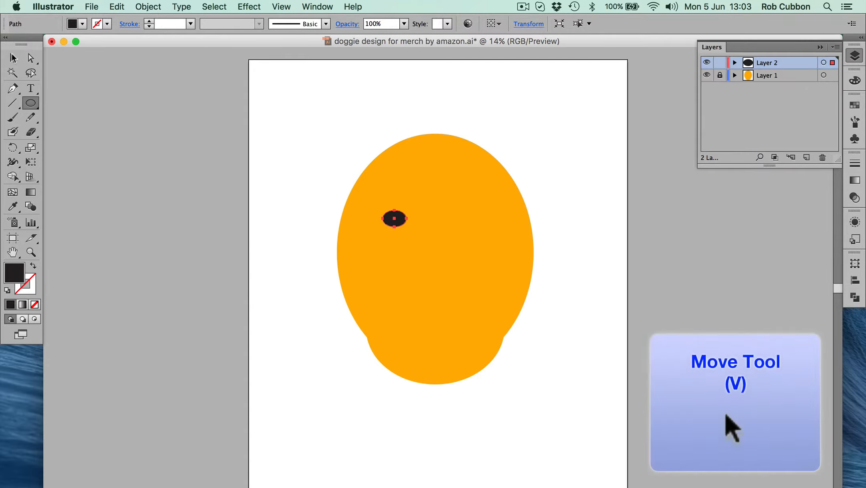
Reshape the black eye into a tall, narrow ellipse and place it left of the face's centre
{"action": "left_click", "coordinate": [13, 57]}
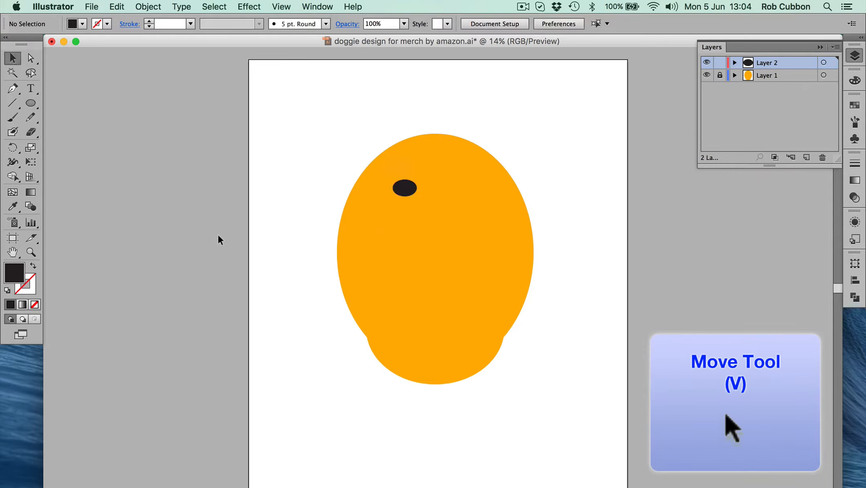
{"action": "left_click", "coordinate": [402, 189]}
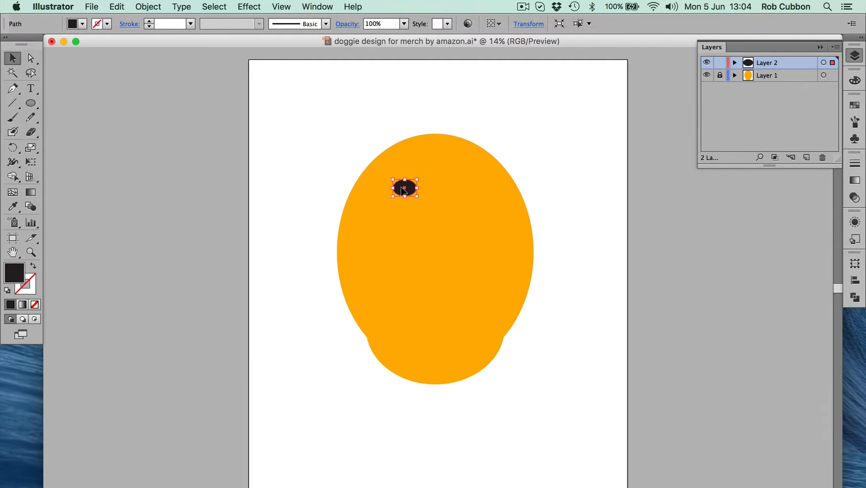
{"action": "left_click_drag", "start_coordinate": [417, 197], "coordinate": [410, 237]}
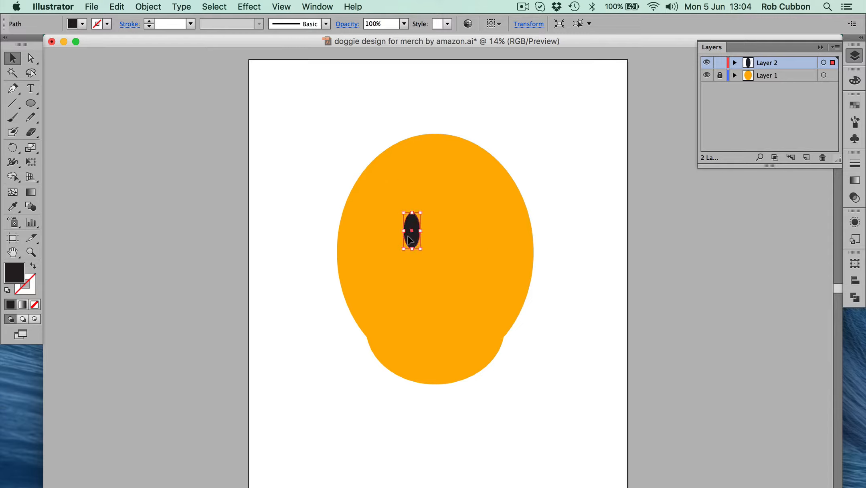
{"action": "left_click_drag", "start_coordinate": [407, 236], "coordinate": [398, 234]}
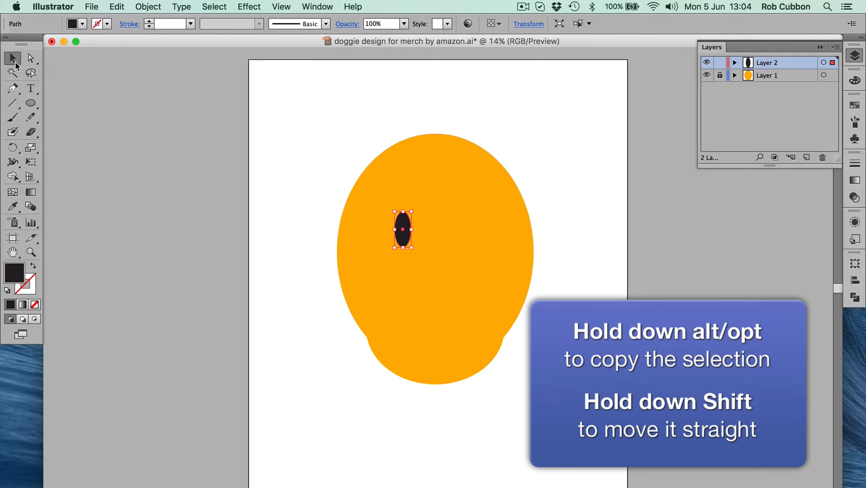
{"action": "left_click_drag", "start_coordinate": [397, 220], "coordinate": [400, 221]}
Try copying the black eye freely to the right side of the face, undoing each attempt
{"action": "left_click_drag", "start_coordinate": [402, 226], "coordinate": [449, 196]}
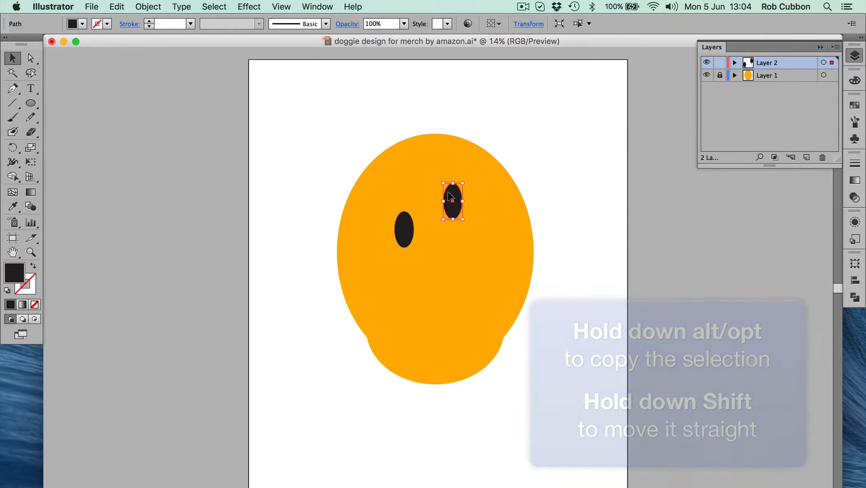
{"action": "key", "text": "super+z"}
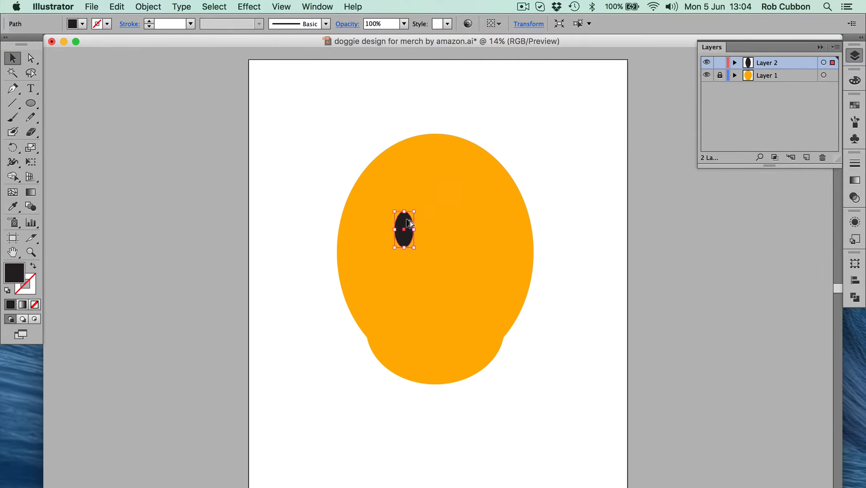
{"action": "left_click_drag", "start_coordinate": [409, 223], "coordinate": [482, 255]}
{"action": "key", "text": "super+z"}
Duplicate the black eye straight across to the right side of the face, and delete the copy
{"action": "left_click_drag", "start_coordinate": [411, 223], "coordinate": [447, 223]}
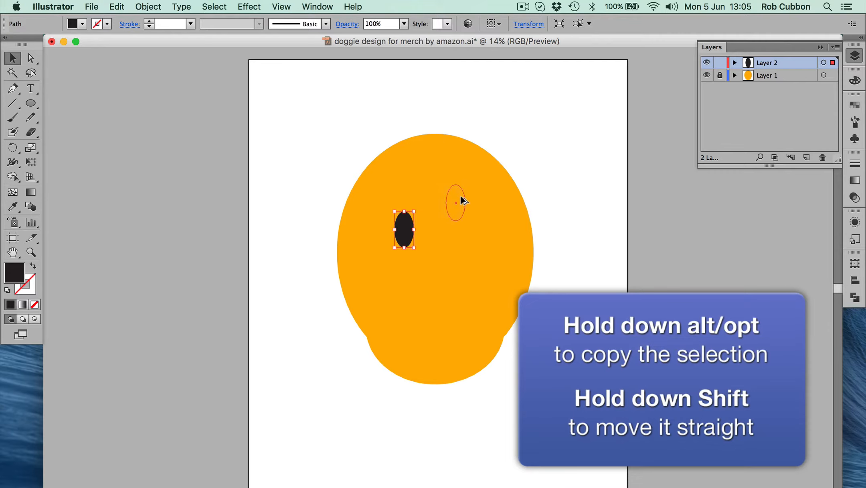
{"action": "left_click_drag", "start_coordinate": [471, 226], "coordinate": [408, 256]}
{"action": "left_click_drag", "start_coordinate": [417, 355], "coordinate": [459, 224]}
{"action": "left_click", "coordinate": [608, 259]}
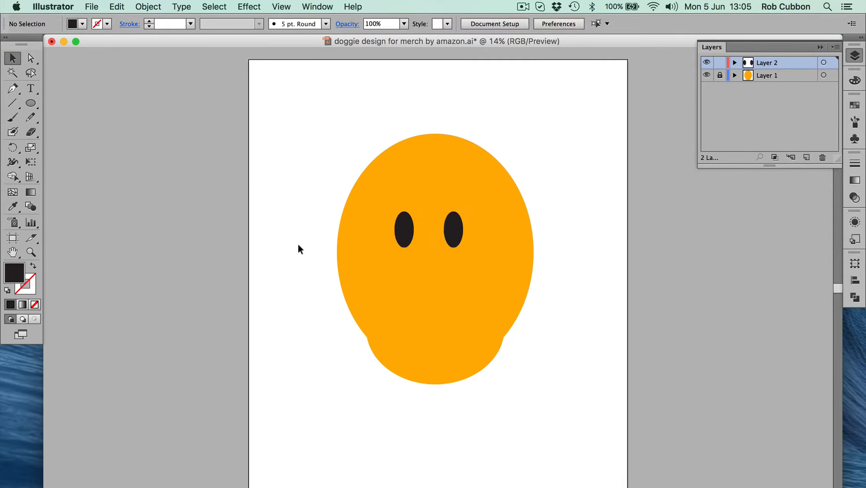
{"action": "left_click", "coordinate": [458, 225]}
{"action": "key", "text": "Delete"}
Draw a tiny highlight ellipse in the lower right part of the black eye and fill it with white FFFFFF
{"action": "left_click", "coordinate": [30, 104]}
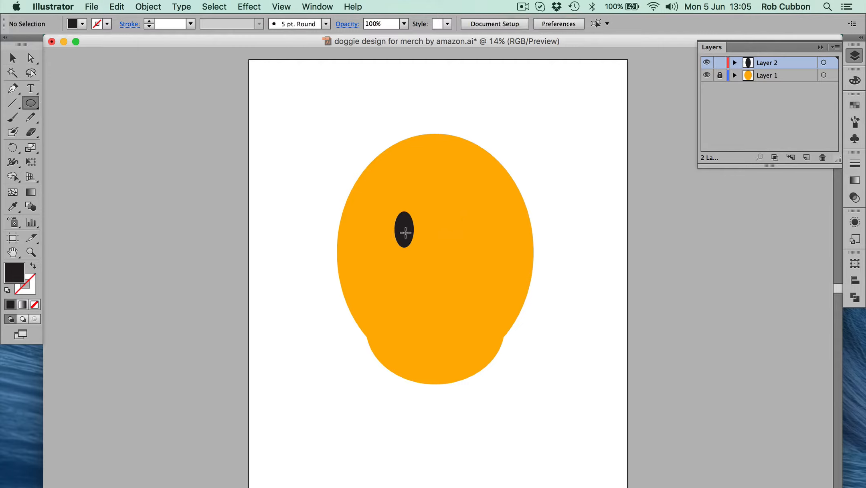
{"action": "left_click_drag", "start_coordinate": [405, 233], "coordinate": [409, 243]}
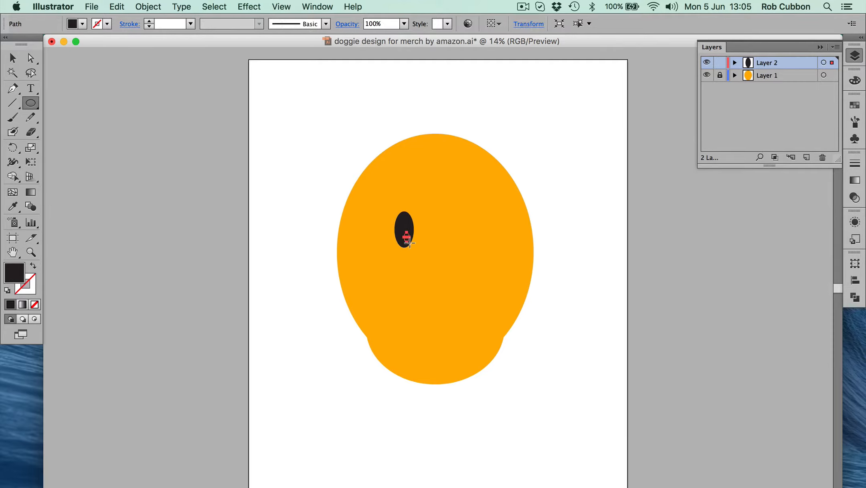
{"action": "left_click", "coordinate": [855, 81]}
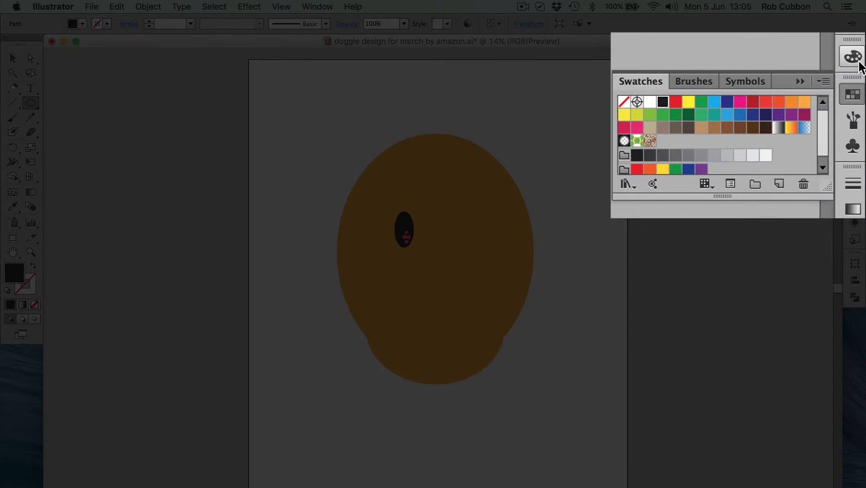
{"action": "left_click", "coordinate": [857, 60]}
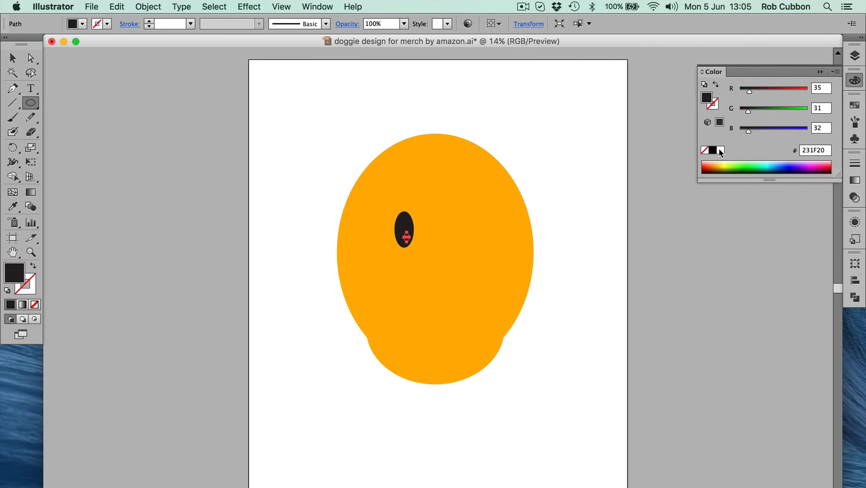
{"action": "left_click", "coordinate": [721, 150]}
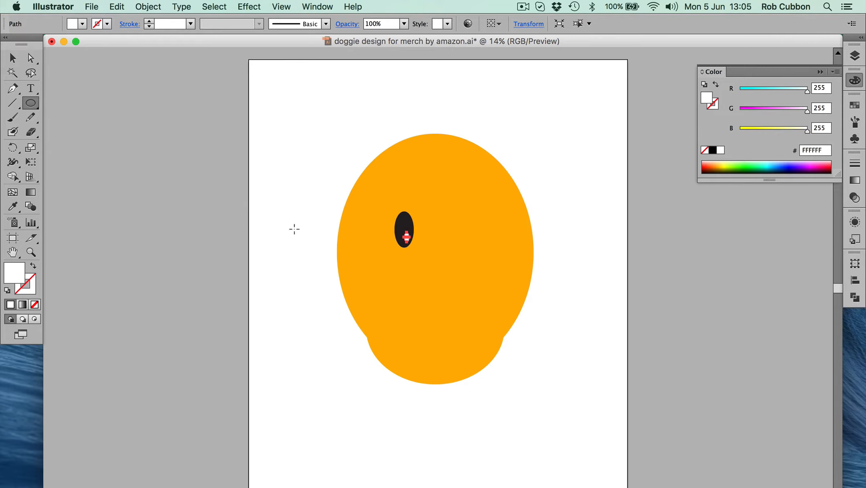
Group the black eye ellipse with its white highlight
{"action": "key", "text": "v"}
{"action": "left_click", "coordinate": [275, 248]}
{"action": "left_click_drag", "start_coordinate": [365, 183], "coordinate": [432, 268]}
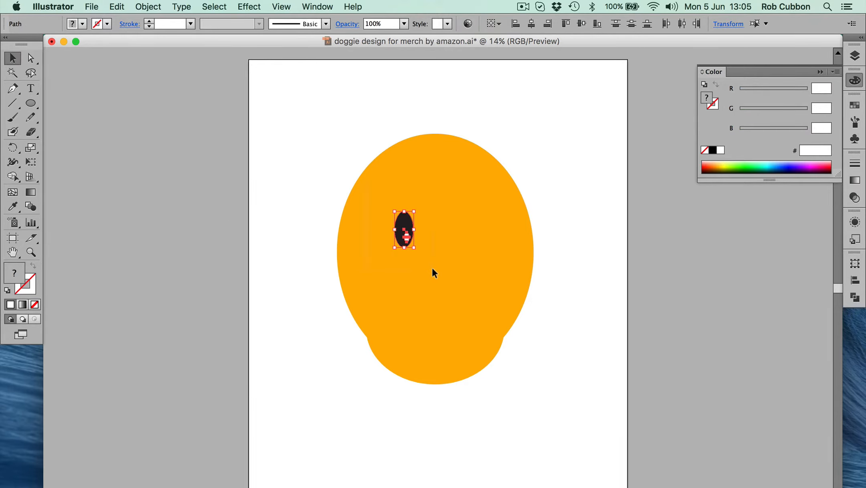
{"action": "left_click", "coordinate": [148, 7]}
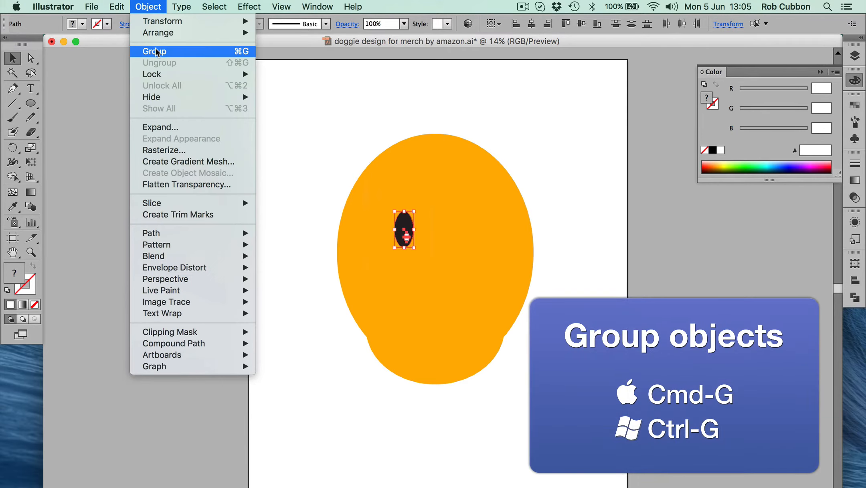
{"action": "left_click", "coordinate": [157, 51]}
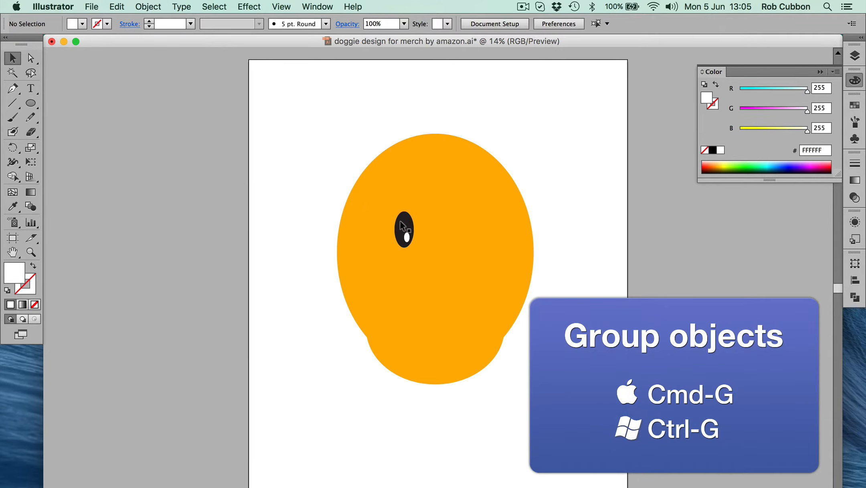
Move the grouped eye slightly up toward the middle of the face and duplicate it straight across to the right side
{"action": "left_click_drag", "start_coordinate": [402, 225], "coordinate": [407, 208]}
{"action": "left_click", "coordinate": [300, 200]}
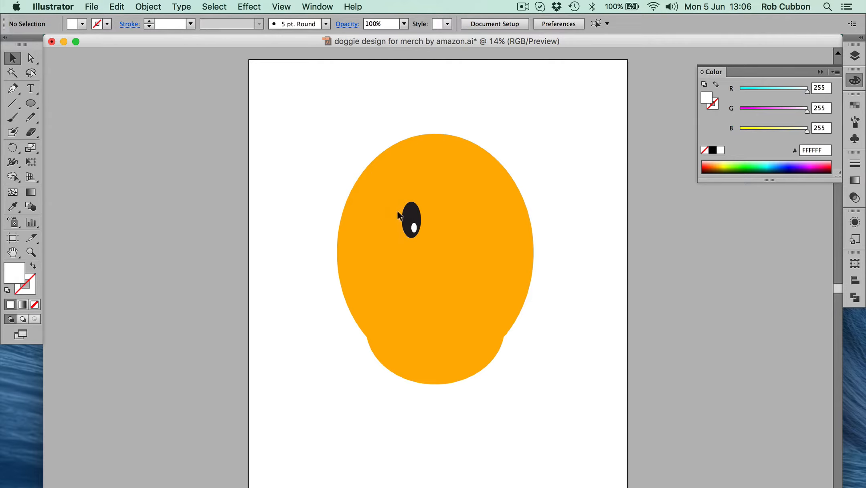
{"action": "left_click", "coordinate": [409, 212]}
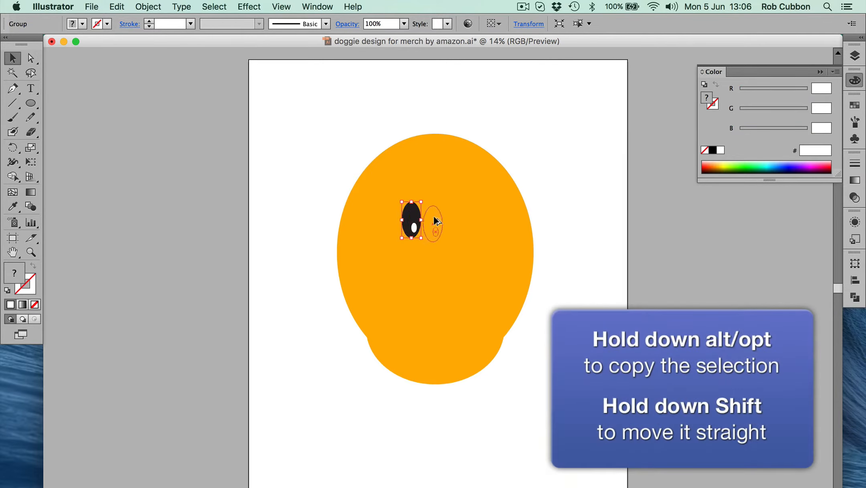
{"action": "mouse_move", "coordinate": [473, 214]}
{"action": "left_mouse_down"}
{"action": "mouse_move", "coordinate": [487, 213]}
{"action": "mouse_move", "coordinate": [480, 214]}
{"action": "left_mouse_up"}
{"action": "left_click", "coordinate": [282, 215]}
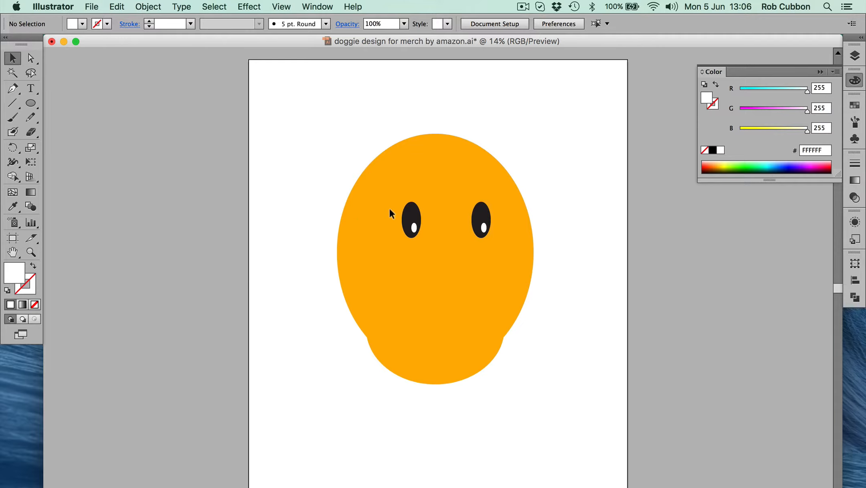
Group the two eyes together and unlock Layer 1 with the head shapes
{"action": "left_click", "coordinate": [410, 214]}
{"action": "left_click", "coordinate": [476, 205], "text": "shift"}
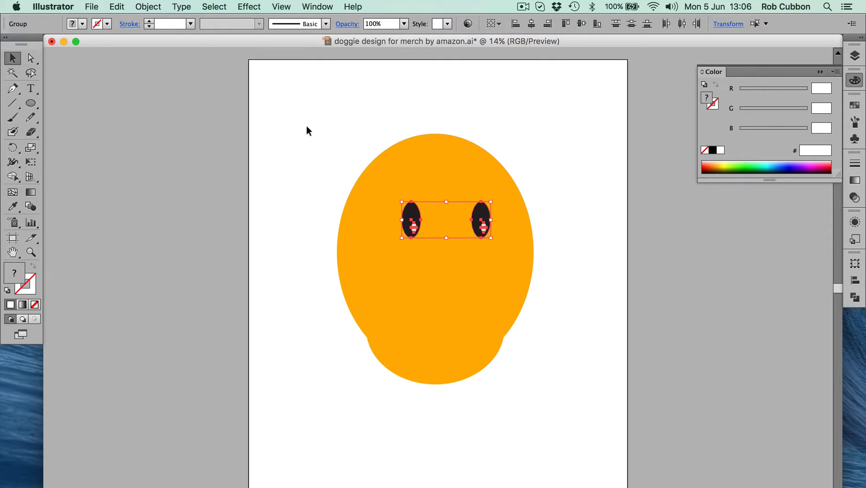
{"action": "key", "text": "super"}
{"action": "key", "text": "super+g"}
{"action": "left_click", "coordinate": [855, 55]}
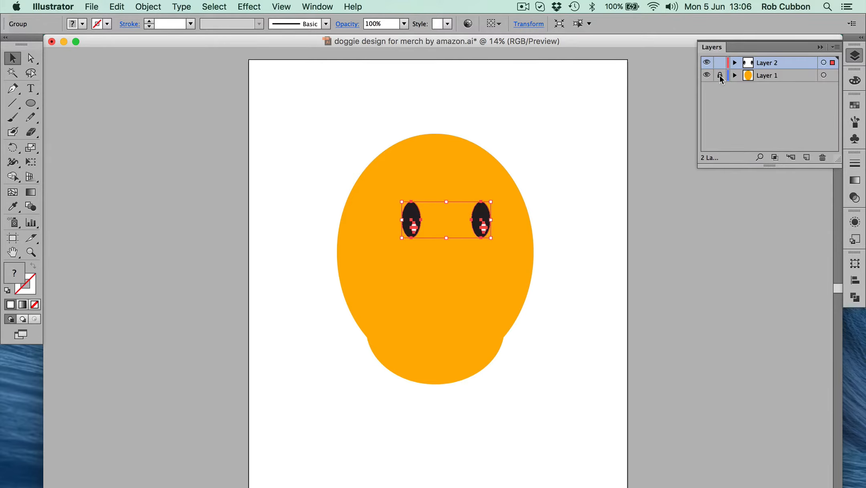
{"action": "left_click", "coordinate": [720, 75]}
Try aligning the grouped eyes and both head ellipses on their horizontal centres, and undo the alignment
{"action": "left_click_drag", "start_coordinate": [266, 130], "coordinate": [599, 417]}
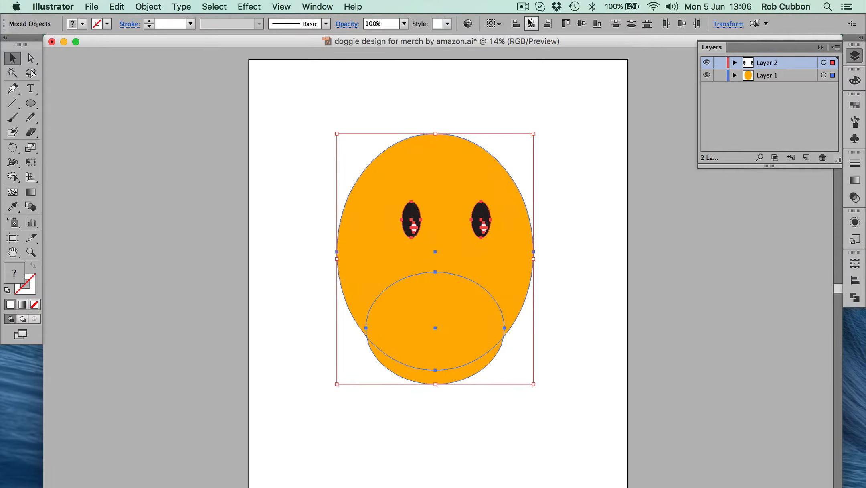
{"action": "left_click", "coordinate": [531, 24]}
{"action": "left_click", "coordinate": [274, 138]}
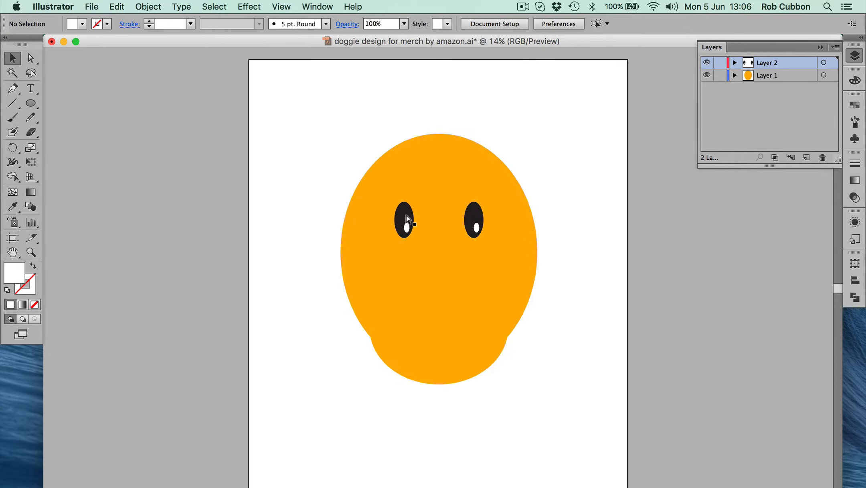
{"action": "key", "text": "super+z"}
{"action": "left_click", "coordinate": [268, 162]}
Ungroup the pair of eyes into two separate eye groups
{"action": "left_click", "coordinate": [405, 201]}
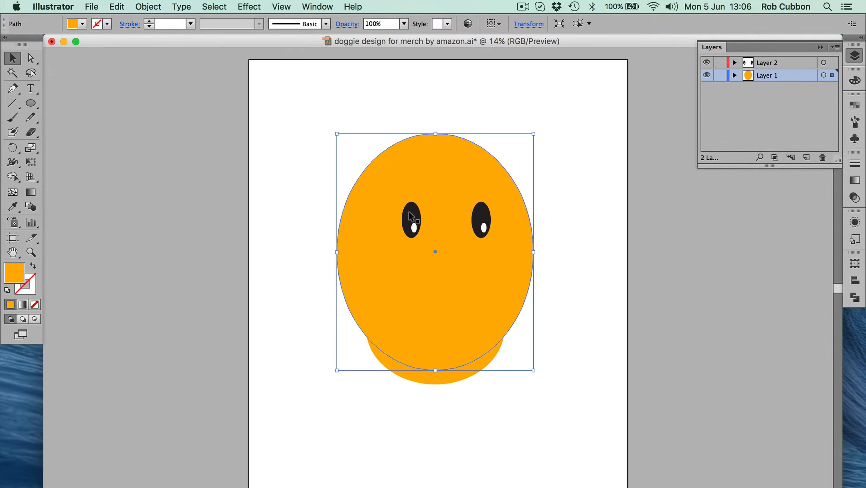
{"action": "left_click", "coordinate": [411, 217]}
{"action": "key", "text": "super+shift+g"}
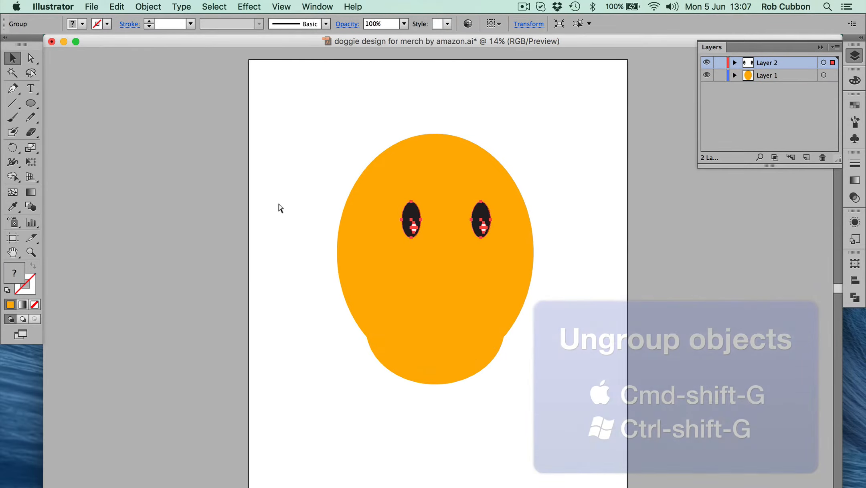
{"action": "left_click", "coordinate": [148, 7]}
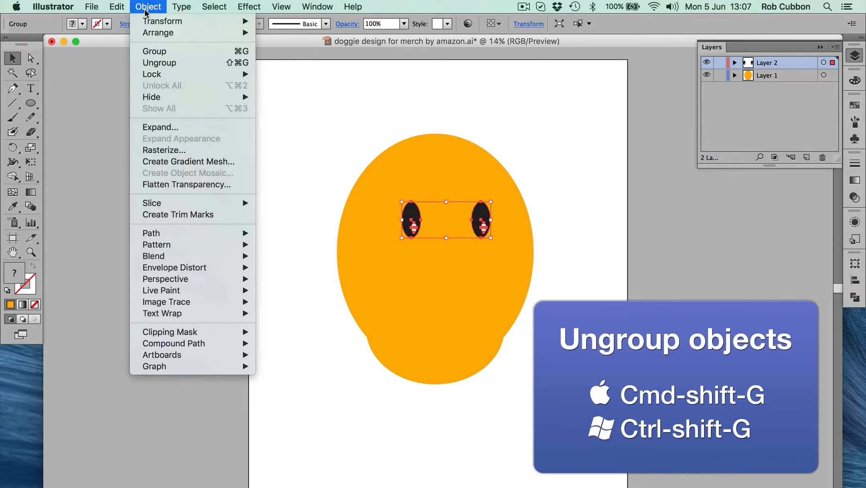
{"action": "left_click", "coordinate": [191, 62]}
Try horizontally centring the two separate eyes together with the head ellipses, and undo the alignment
{"action": "left_click_drag", "start_coordinate": [300, 163], "coordinate": [492, 383]}
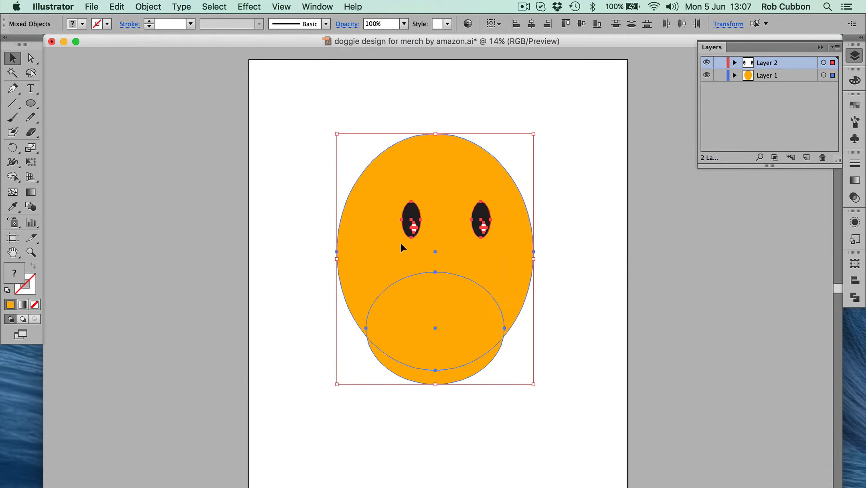
{"action": "left_click", "coordinate": [531, 24]}
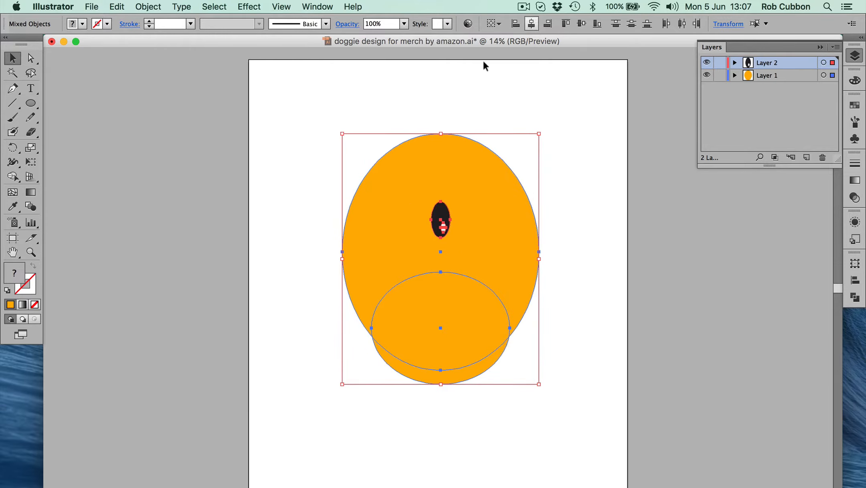
{"action": "left_click", "coordinate": [470, 70]}
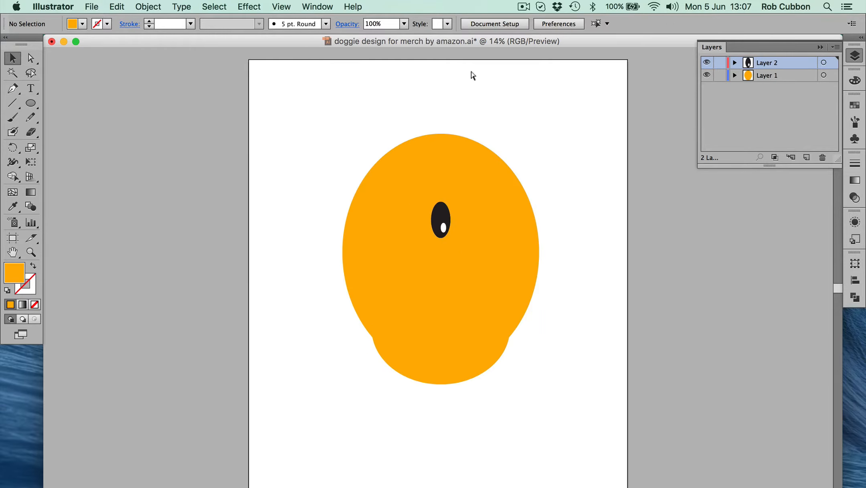
{"action": "key", "text": "super+z"}
{"action": "left_click", "coordinate": [255, 137]}
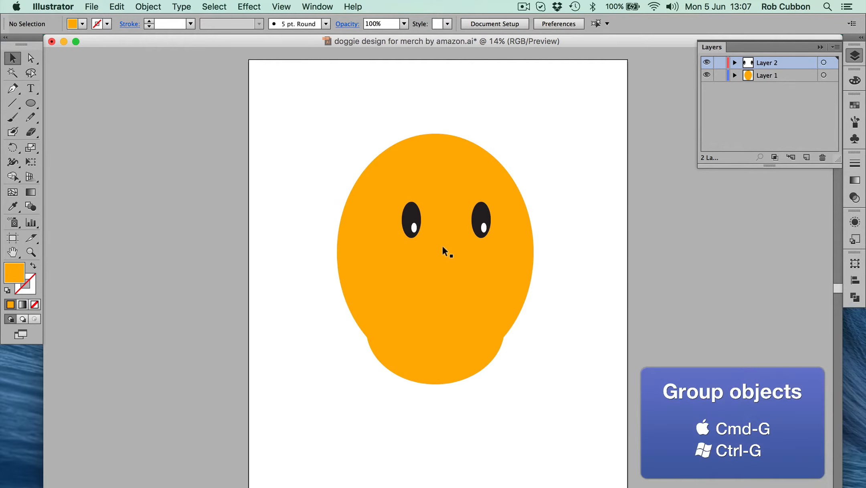
Group the left and right eyes into one object again
{"action": "left_click", "coordinate": [413, 207]}
{"action": "left_click", "coordinate": [485, 216], "text": "shift"}
{"action": "key", "text": "super+g"}
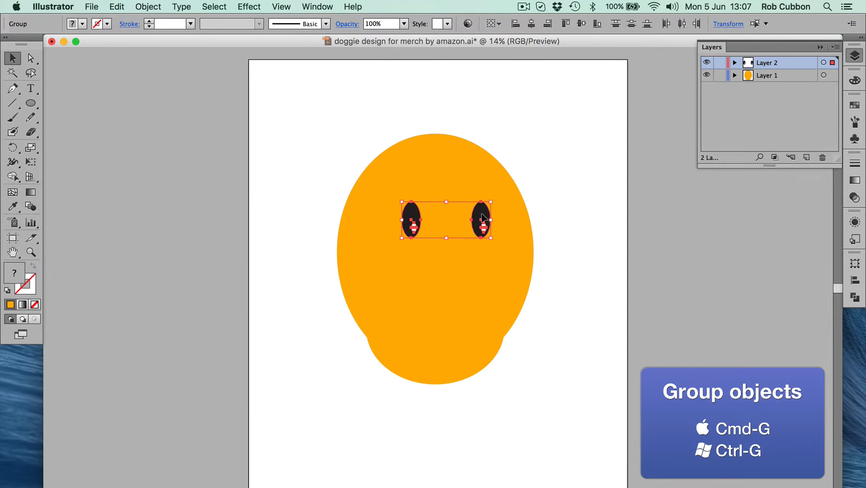
Align all the artwork, the grouped eyes and both head ellipses, on their horizontal centres
{"action": "key", "text": "super+a"}
{"action": "left_click", "coordinate": [532, 24]}
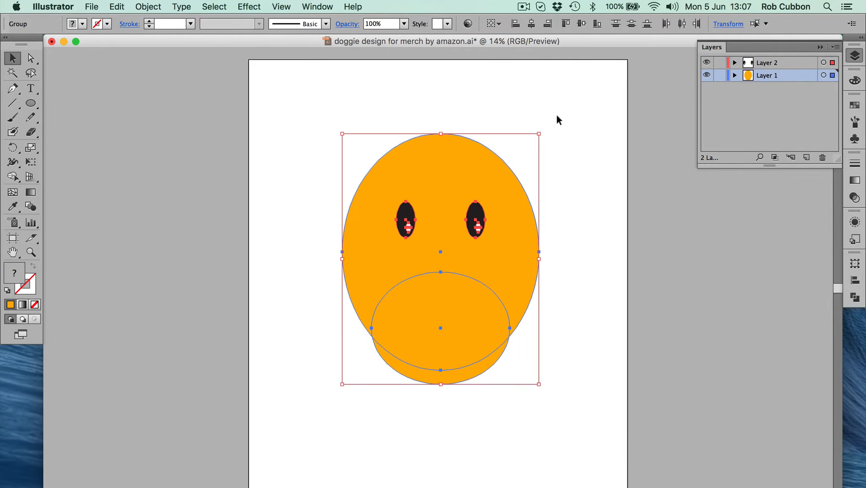
{"action": "left_click", "coordinate": [557, 115]}
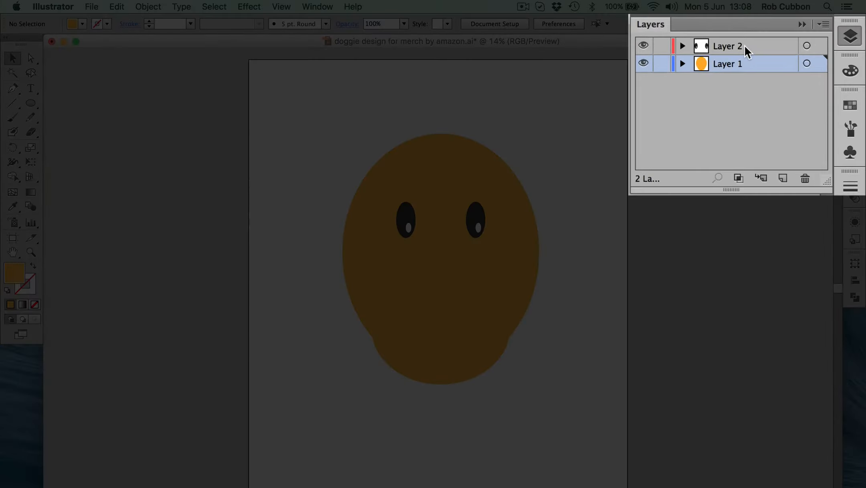
Lock Layer 1 and draw a wide nose ellipse filled with black 000000 on Layer 2, in the middle of the muzzle
{"action": "left_click", "coordinate": [779, 63]}
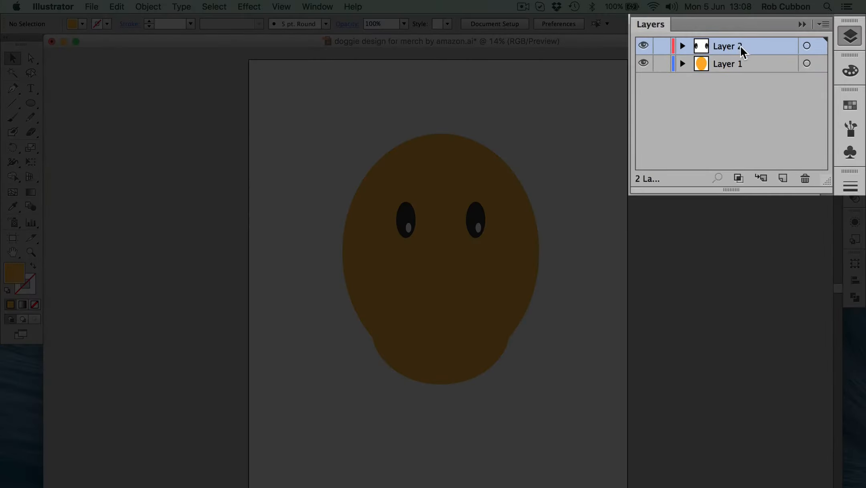
{"action": "left_click", "coordinate": [662, 64]}
{"action": "key", "text": "l"}
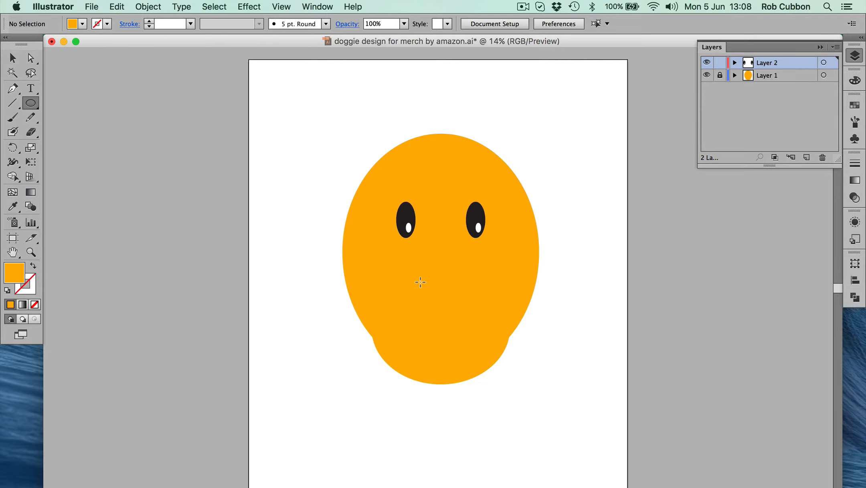
{"action": "left_click_drag", "start_coordinate": [413, 295], "coordinate": [478, 342]}
{"action": "left_click_drag", "start_coordinate": [478, 341], "coordinate": [478, 340]}
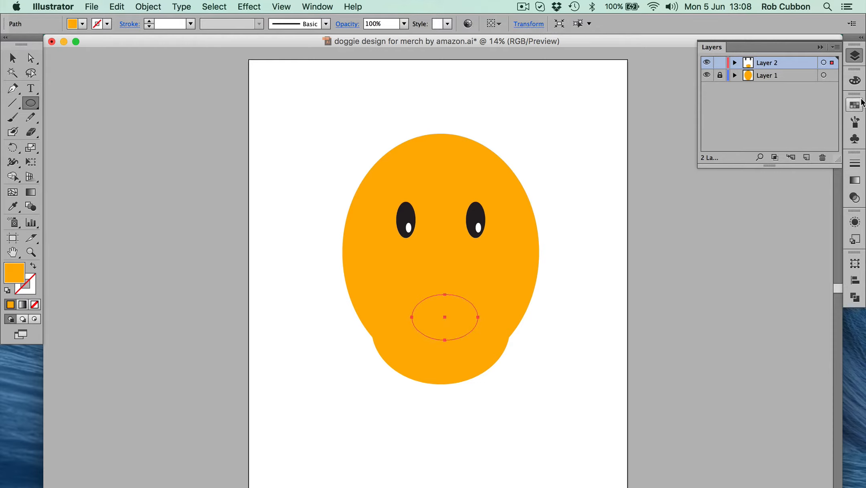
{"action": "left_click", "coordinate": [855, 80]}
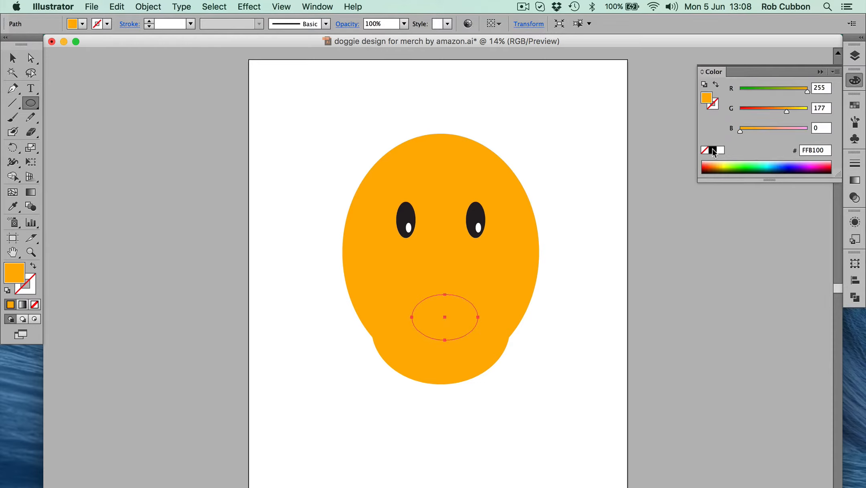
{"action": "left_click", "coordinate": [713, 151]}
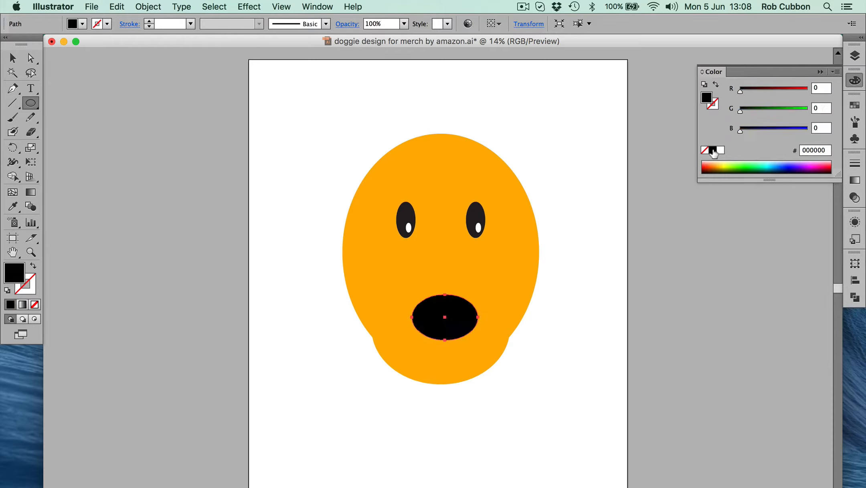
Unlock Layer 1 and align the black nose, the eyes and both head ellipses on their horizontal centres
{"action": "left_click", "coordinate": [13, 59]}
{"action": "left_click", "coordinate": [856, 55]}
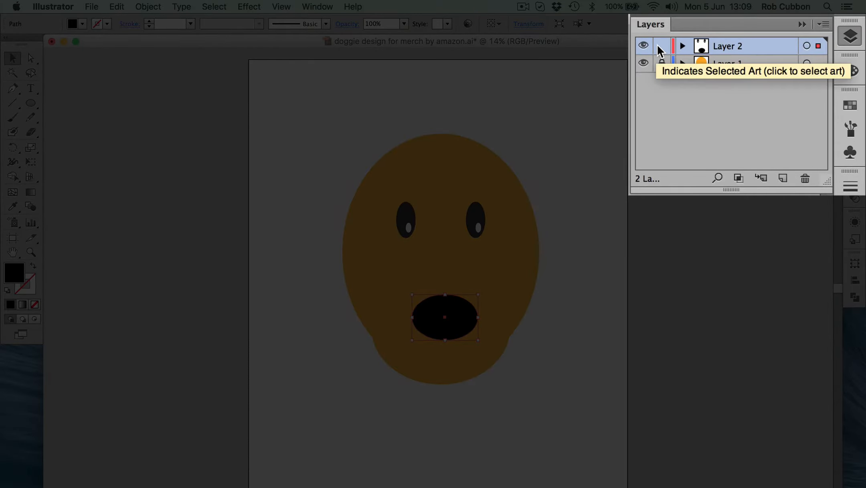
{"action": "left_click", "coordinate": [659, 47]}
{"action": "left_click", "coordinate": [660, 47]}
{"action": "left_click", "coordinate": [662, 62]}
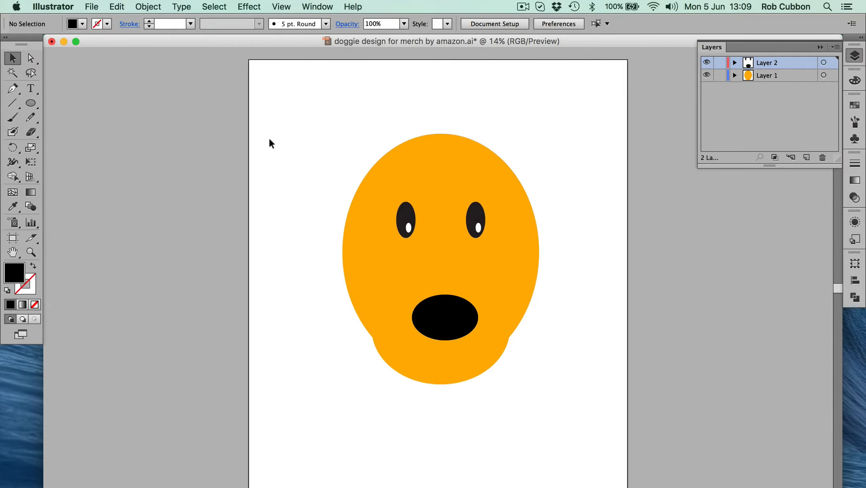
{"action": "left_click_drag", "start_coordinate": [269, 137], "coordinate": [557, 419]}
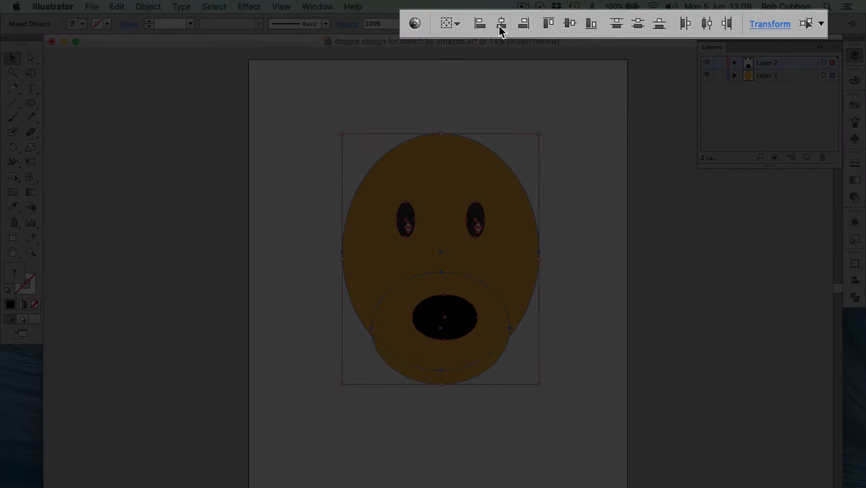
{"action": "left_click", "coordinate": [530, 24]}
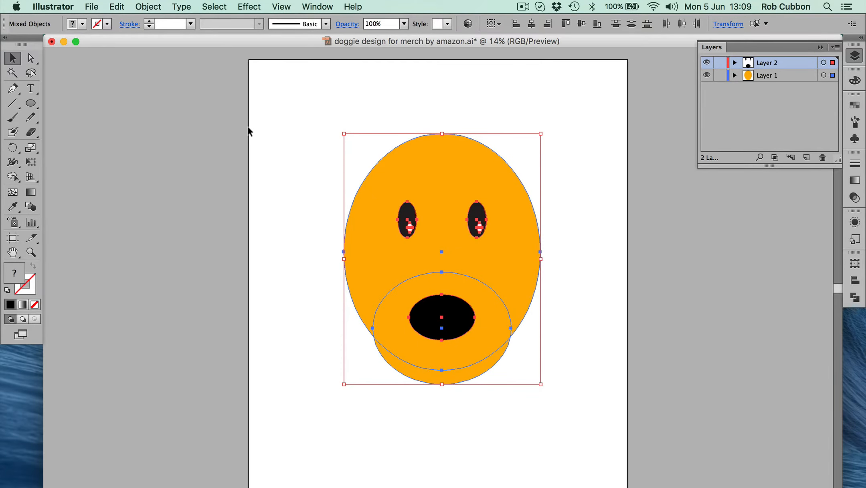
{"action": "left_click", "coordinate": [133, 124]}
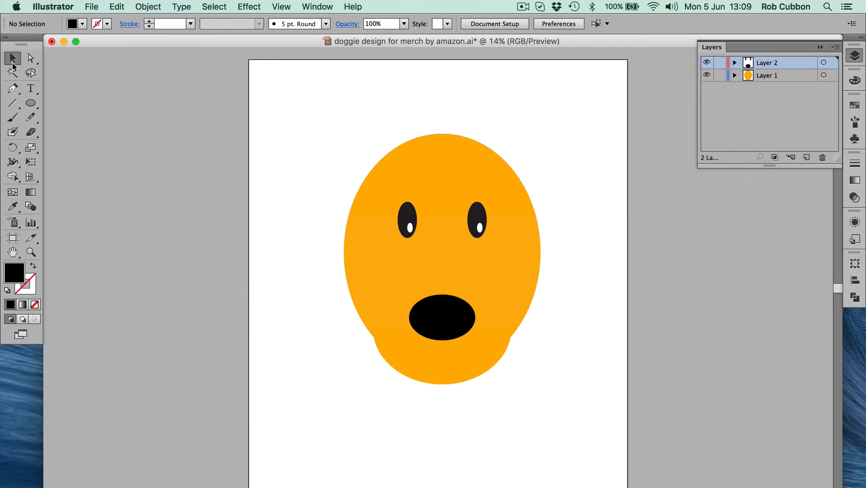
Try moving the top anchor point of the black nose up and to the left, and undo the move
{"action": "left_click", "coordinate": [31, 59]}
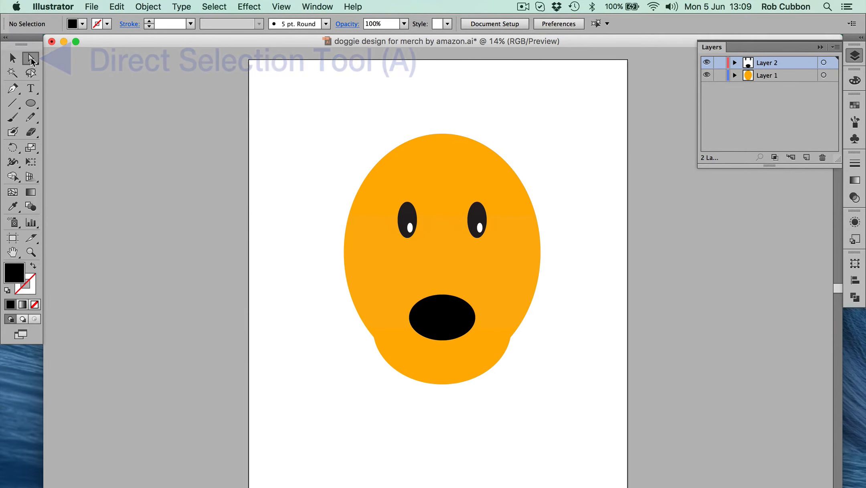
{"action": "left_click", "coordinate": [442, 294]}
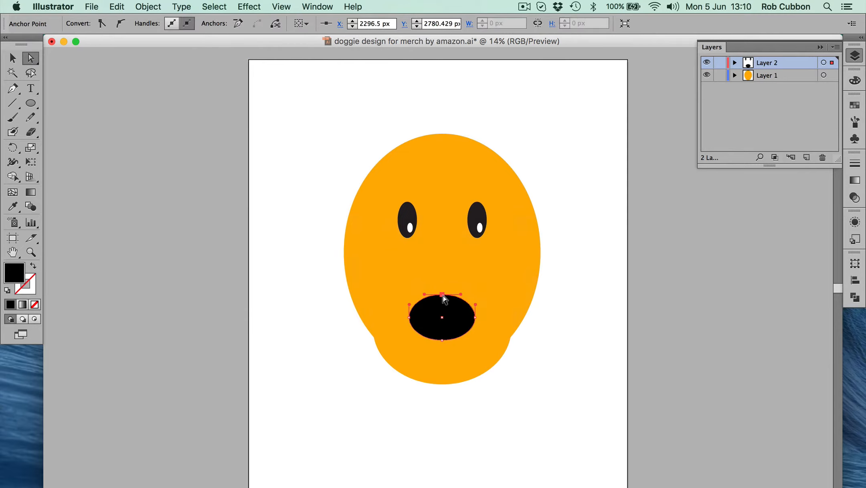
{"action": "left_click_drag", "start_coordinate": [442, 295], "coordinate": [420, 267]}
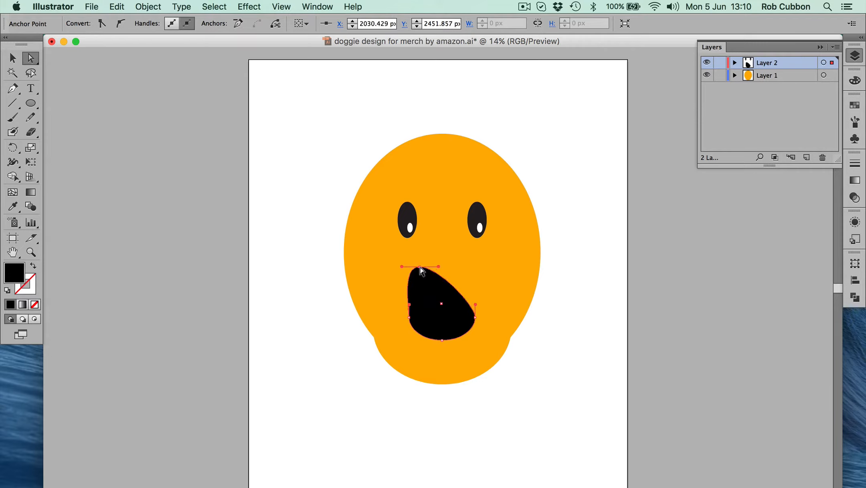
{"action": "key", "text": "super+z"}
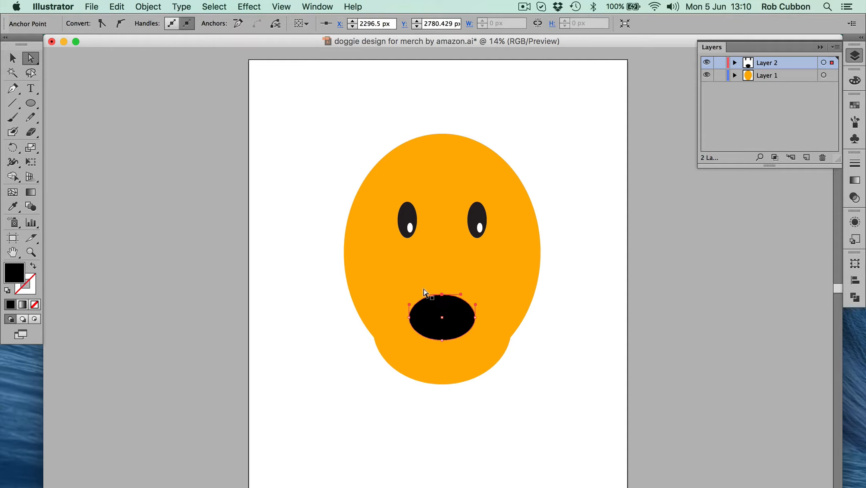
Reshape the black nose by moving its top anchor point slightly down to flatten it and its bottom anchor point slightly down
{"action": "mouse_move", "coordinate": [442, 295]}
{"action": "left_mouse_down"}
{"action": "mouse_move", "coordinate": [444, 312]}
{"action": "mouse_move", "coordinate": [430, 288]}
{"action": "mouse_move", "coordinate": [447, 277]}
{"action": "mouse_move", "coordinate": [464, 294]}
{"action": "mouse_move", "coordinate": [461, 306]}
{"action": "mouse_move", "coordinate": [443, 301]}
{"action": "left_mouse_up"}
{"action": "key", "text": "super+z"}
{"action": "left_click", "coordinate": [443, 296]}
{"action": "left_click", "coordinate": [442, 340]}
{"action": "left_click_drag", "start_coordinate": [442, 342], "coordinate": [443, 348]}
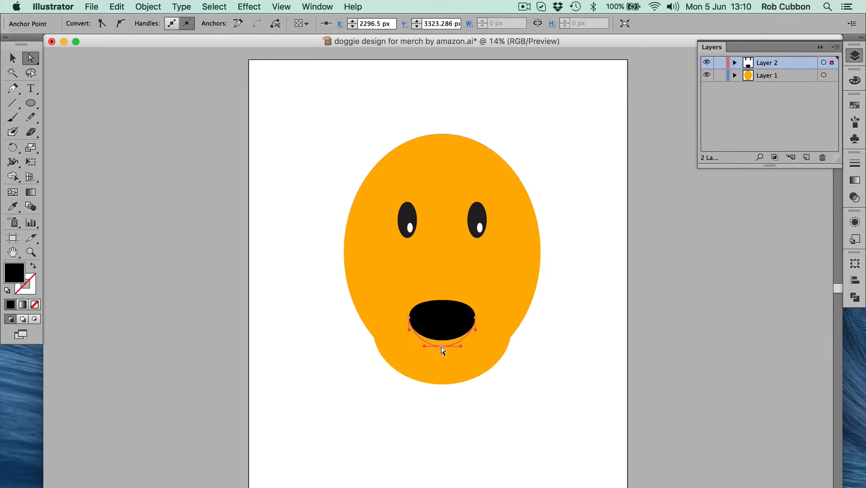
{"action": "left_click", "coordinate": [401, 423]}
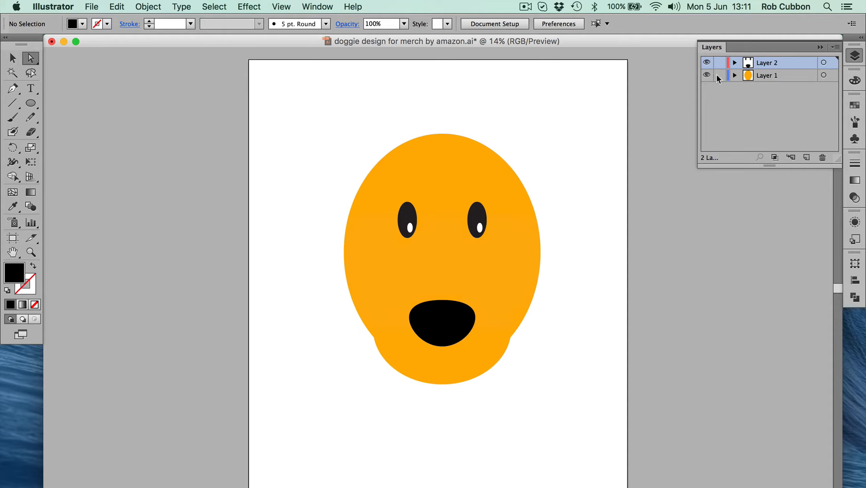
Lock Layers 1 and 2, and draw a wide black ellipse on a new top layer, just left of the muzzle
{"action": "left_click_drag", "start_coordinate": [718, 75], "coordinate": [720, 63]}
{"action": "left_click", "coordinate": [806, 158]}
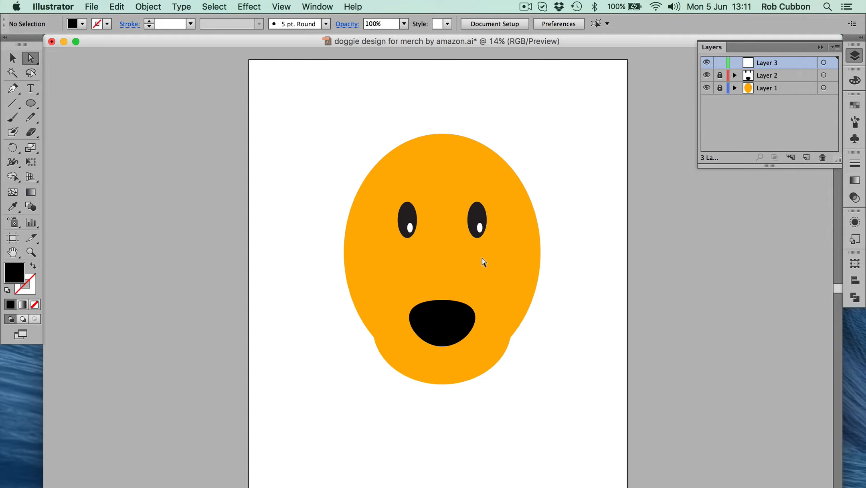
{"action": "left_click", "coordinate": [29, 103]}
{"action": "left_click_drag", "start_coordinate": [275, 336], "coordinate": [358, 399]}
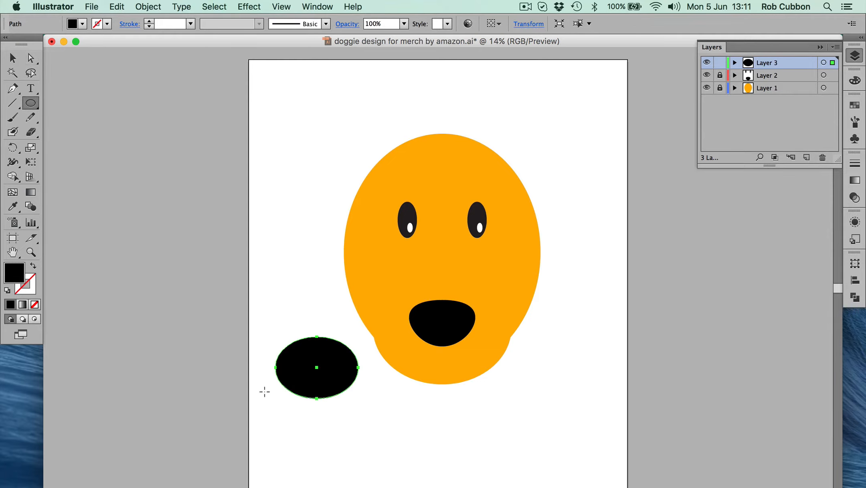
Delete the top anchor point of the wide black ellipse so only its lower half remains
{"action": "left_click", "coordinate": [30, 58]}
{"action": "left_click", "coordinate": [78, 48]}
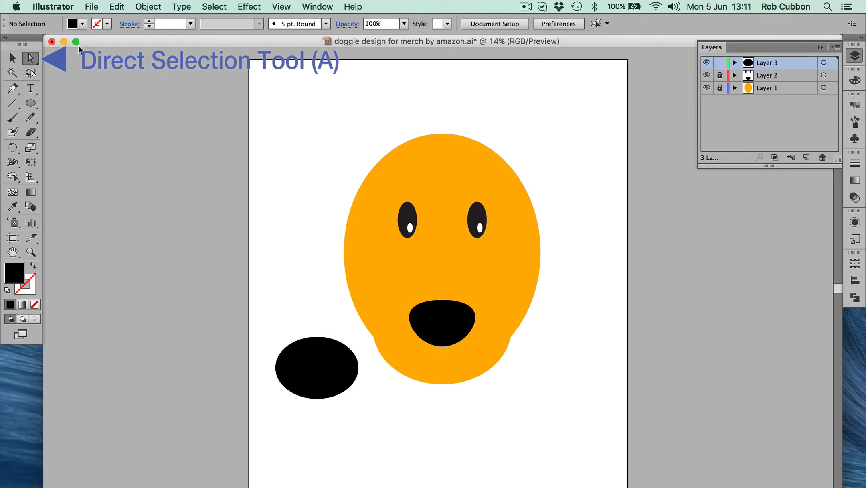
{"action": "left_click_drag", "start_coordinate": [279, 323], "coordinate": [346, 365]}
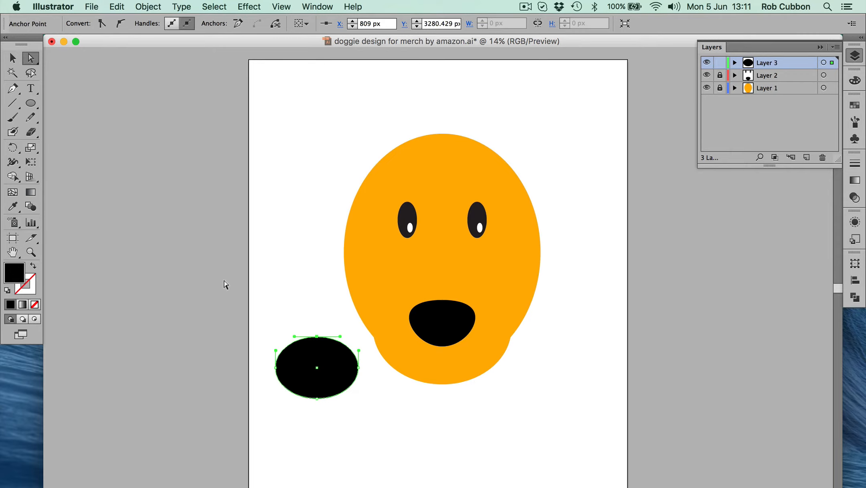
{"action": "key", "text": "Delete"}
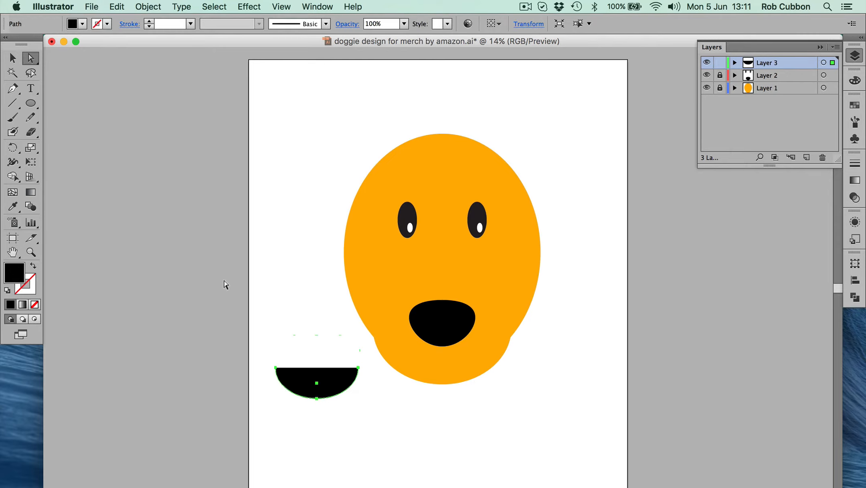
{"action": "left_click", "coordinate": [310, 320]}
Give the black half-ellipse a black stroke and set its fill to none
{"action": "left_click", "coordinate": [318, 380]}
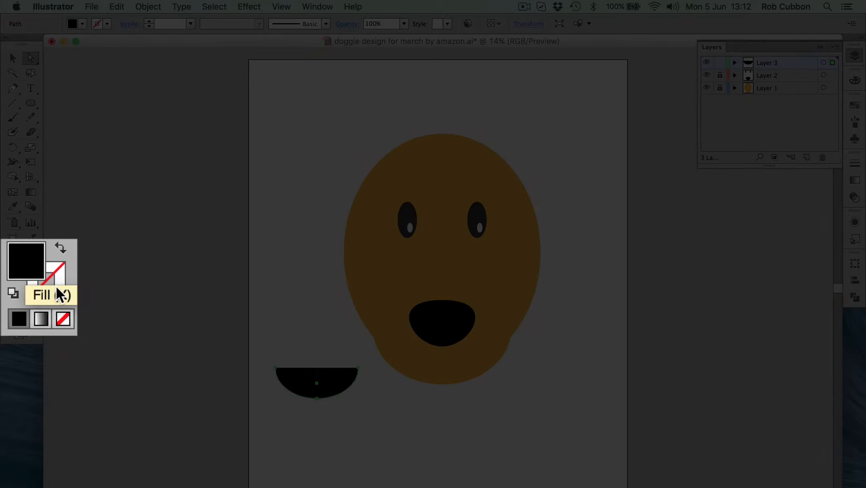
{"action": "left_click", "coordinate": [56, 282]}
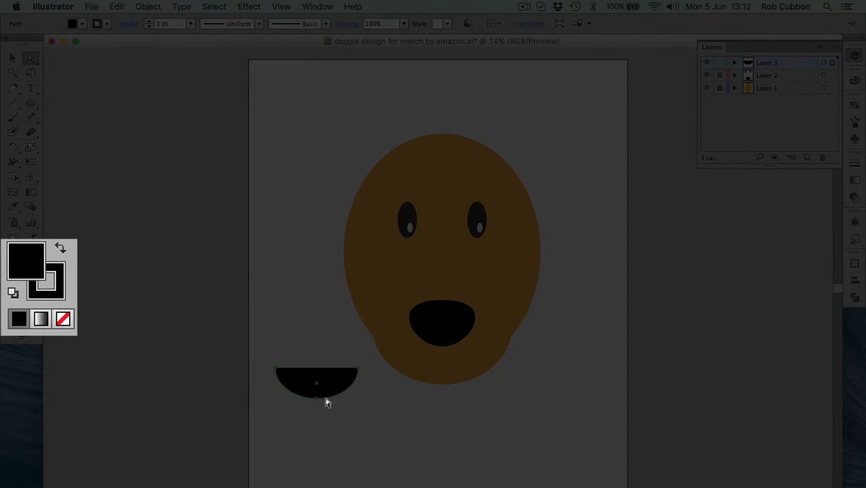
{"action": "left_click", "coordinate": [855, 81]}
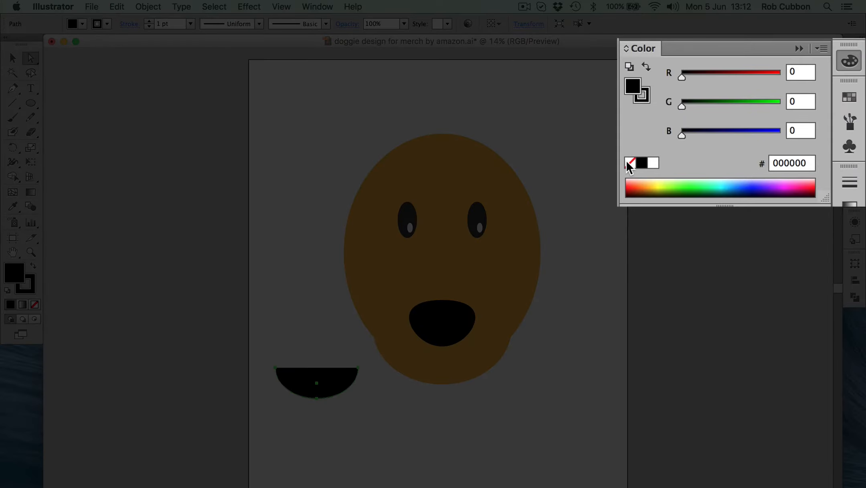
{"action": "left_click", "coordinate": [705, 151]}
{"action": "left_click", "coordinate": [332, 365]}
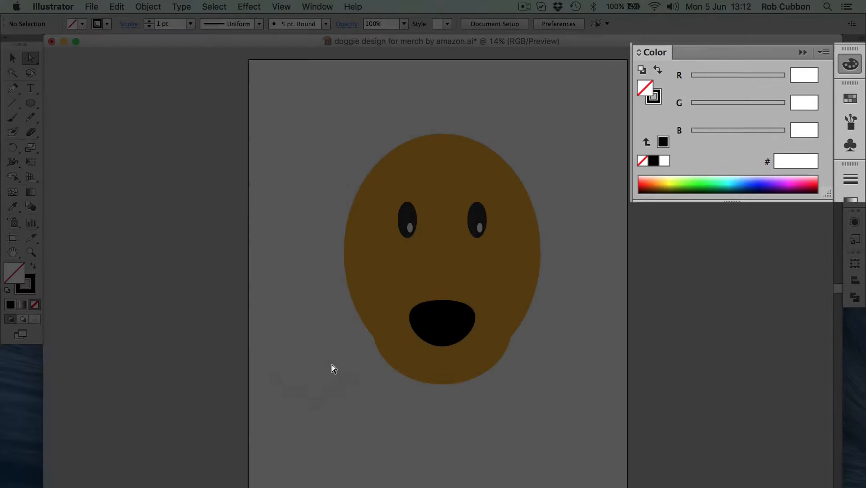
Set the stroke weight of the open curve to 60 pt
{"action": "left_click", "coordinate": [317, 398]}
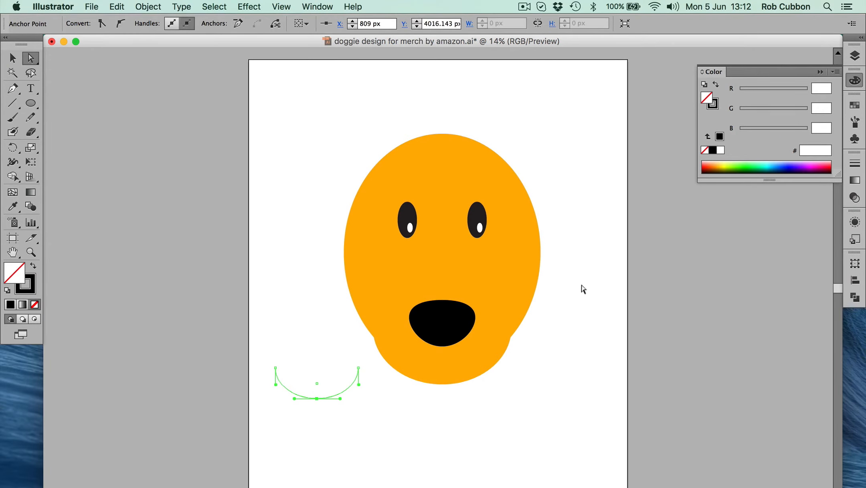
{"action": "left_click", "coordinate": [855, 163]}
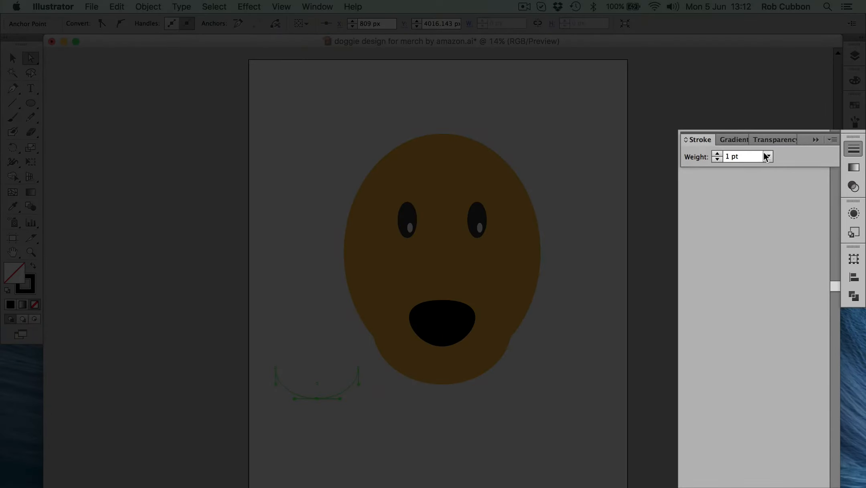
{"action": "left_click", "coordinate": [769, 156]}
{"action": "left_click", "coordinate": [800, 443]}
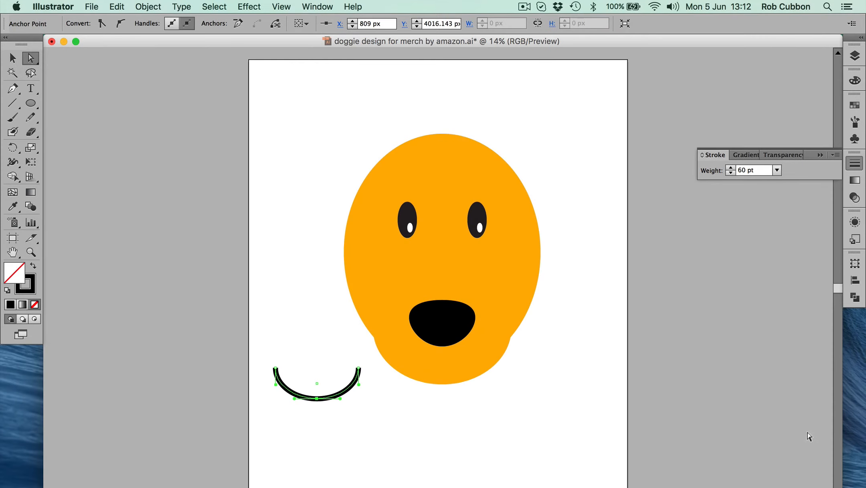
{"action": "left_click", "coordinate": [551, 439]}
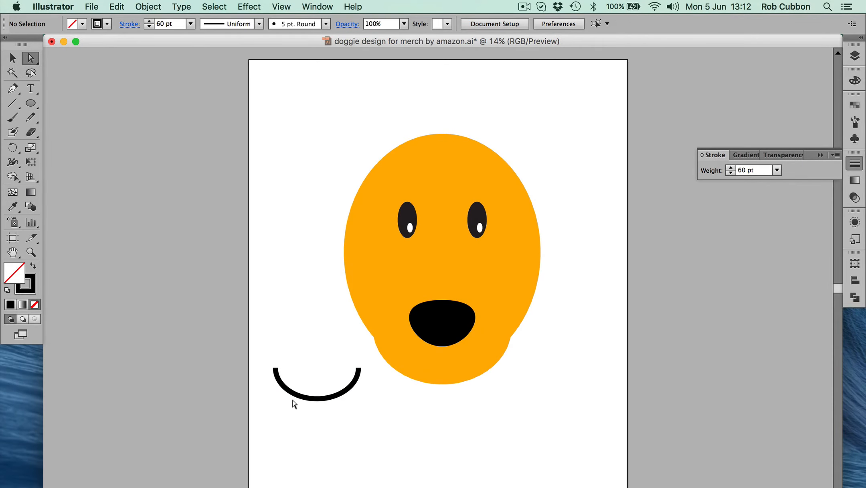
Show the full stroke options and give the curve's ends a round cap, comparing it with the butt cap up close
{"action": "left_click_drag", "start_coordinate": [305, 372], "coordinate": [344, 417]}
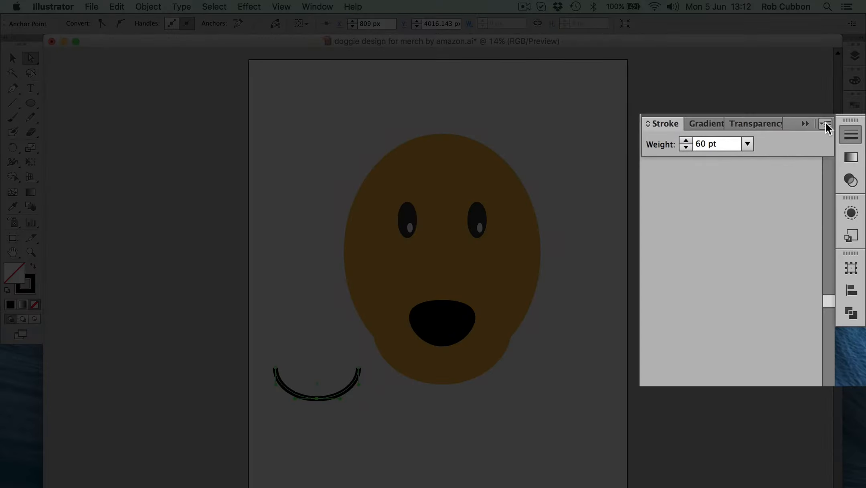
{"action": "left_click", "coordinate": [837, 155]}
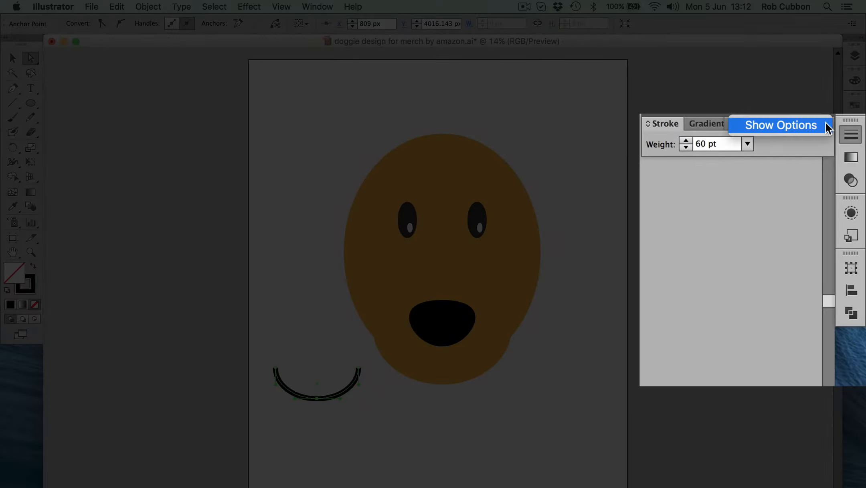
{"action": "left_click", "coordinate": [788, 121]}
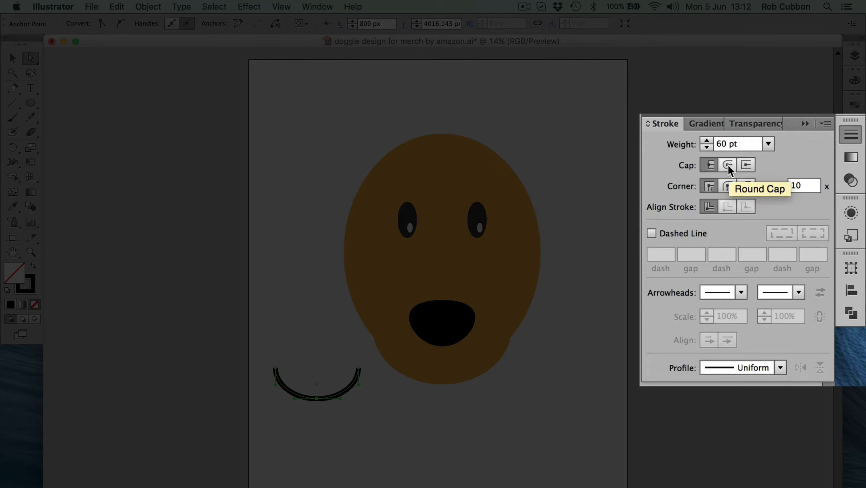
{"action": "left_click", "coordinate": [728, 164]}
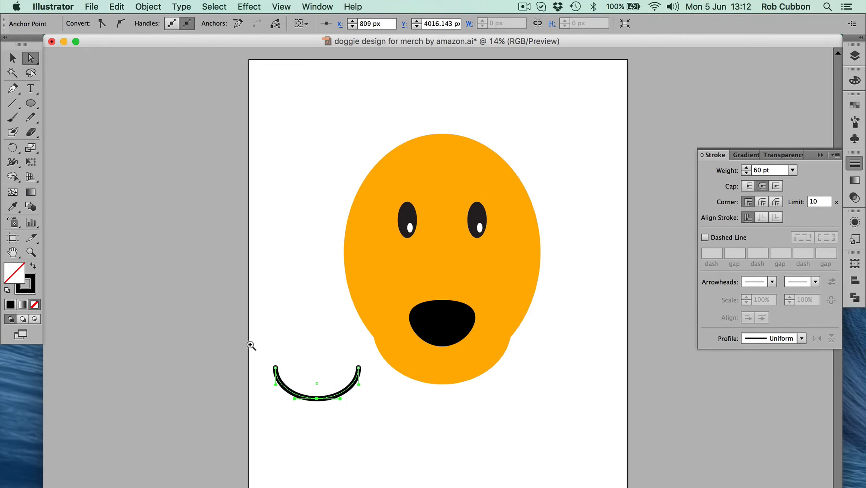
{"action": "left_click_drag", "start_coordinate": [249, 340], "coordinate": [403, 423]}
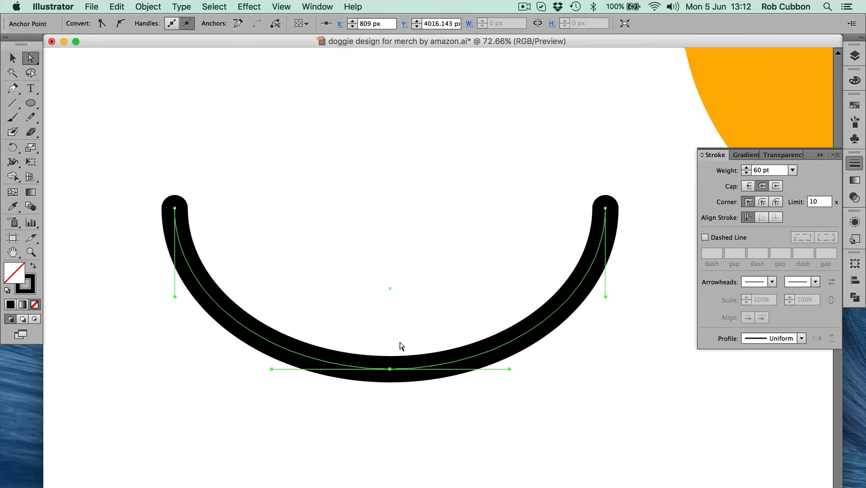
{"action": "left_click", "coordinate": [749, 186]}
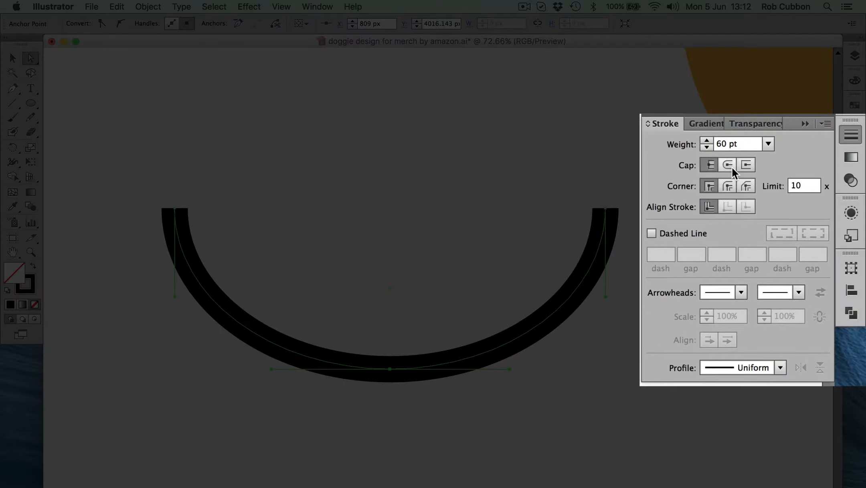
{"action": "left_click", "coordinate": [761, 187]}
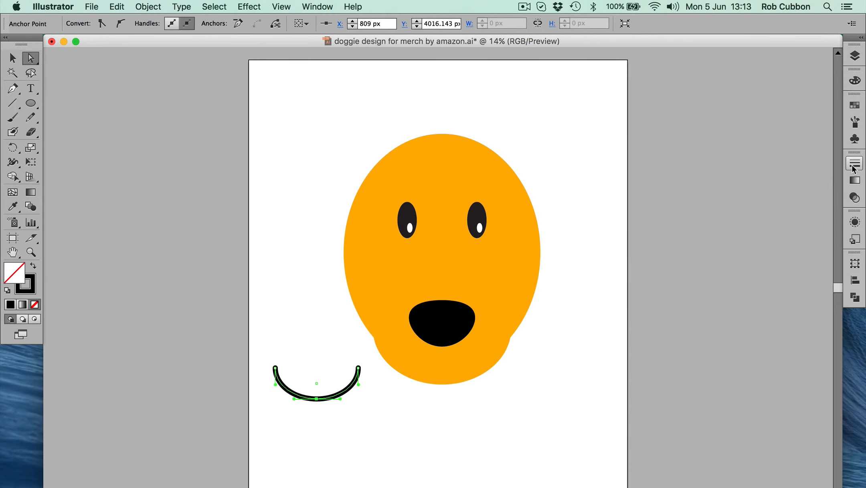
Move the curve onto the muzzle and scale it down so its right end tucks under the lower middle of the nose
{"action": "left_click", "coordinate": [13, 58]}
{"action": "left_click", "coordinate": [193, 330]}
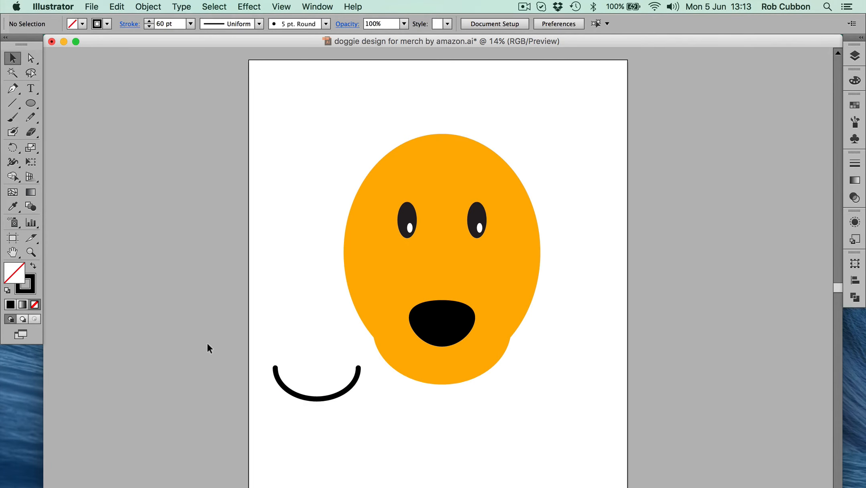
{"action": "left_click", "coordinate": [312, 400]}
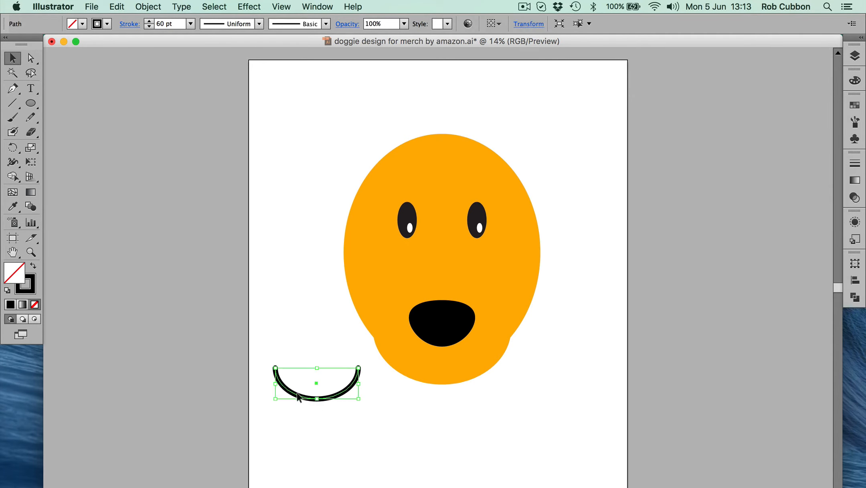
{"action": "left_click_drag", "start_coordinate": [297, 396], "coordinate": [377, 361]}
{"action": "left_click_drag", "start_coordinate": [356, 334], "coordinate": [385, 332]}
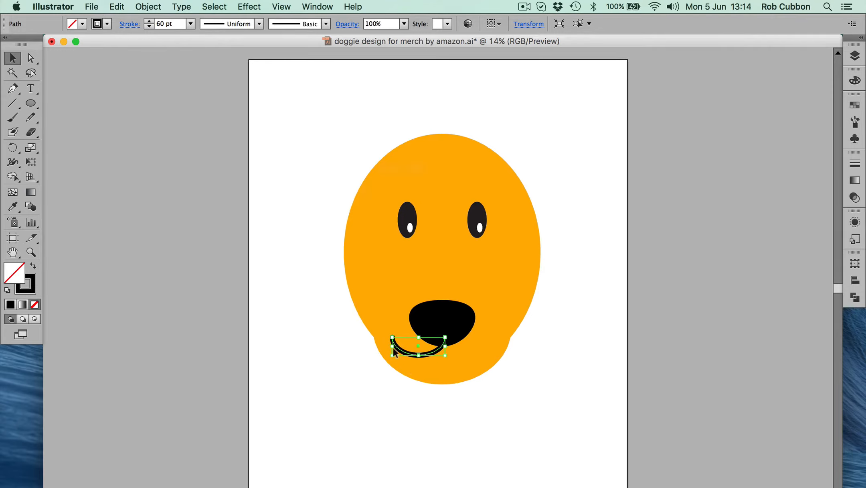
Add an anchor point on the mouth curve a short way below its left end
{"action": "left_click", "coordinate": [14, 91]}
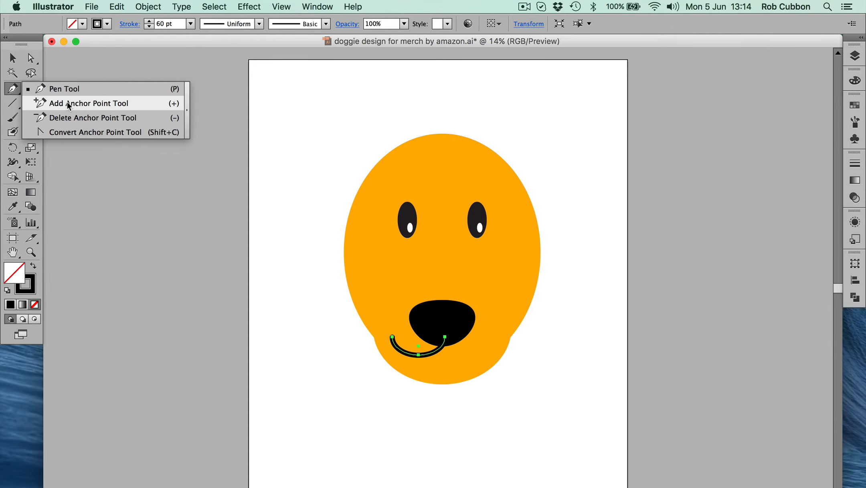
{"action": "left_click", "coordinate": [67, 103]}
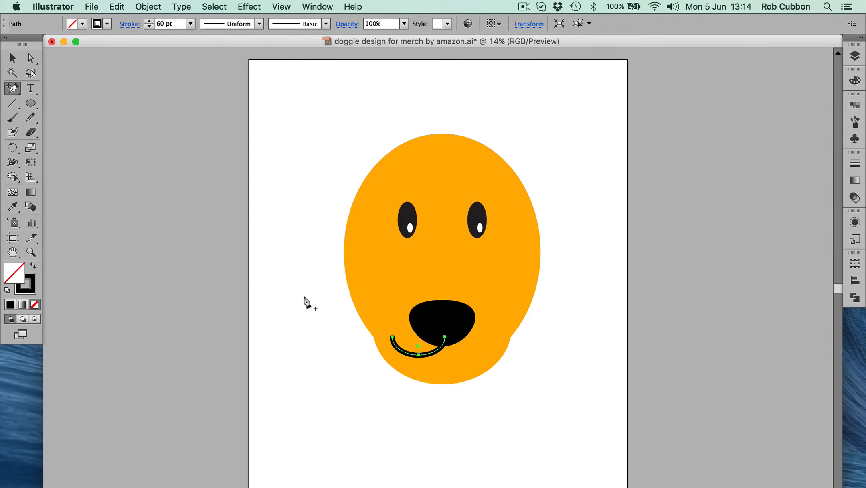
{"action": "left_click_drag", "start_coordinate": [354, 311], "coordinate": [481, 379]}
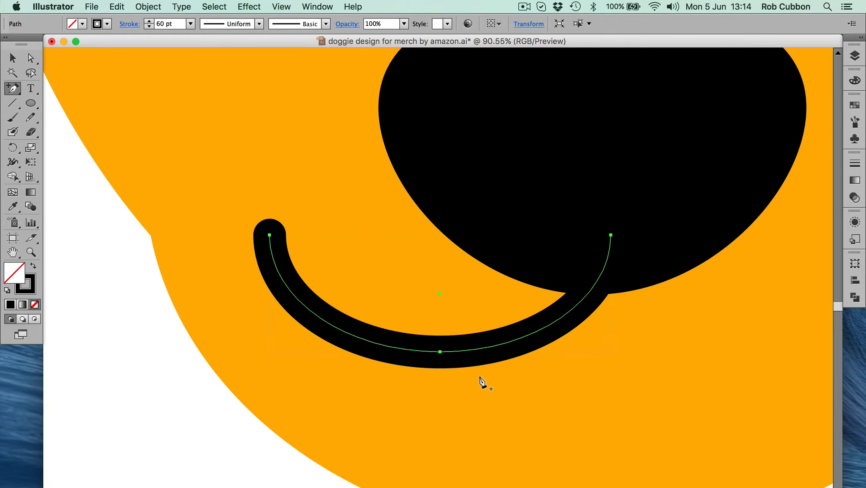
{"action": "left_click", "coordinate": [284, 282]}
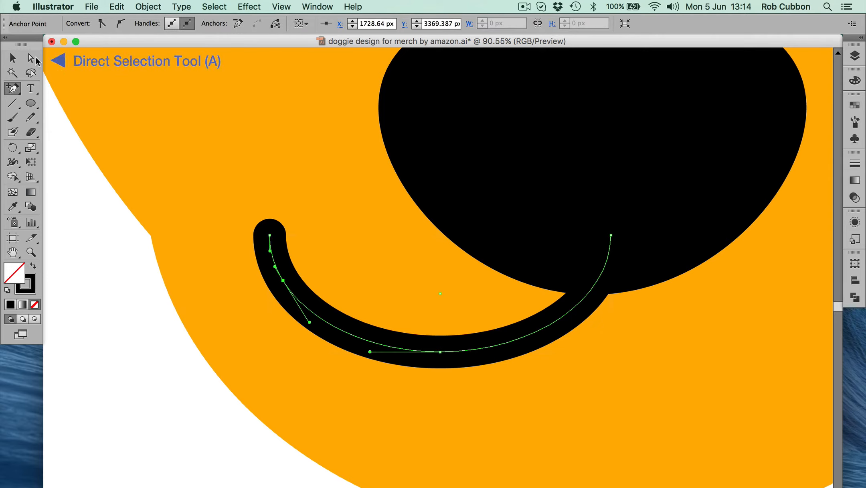
Shorten the mouth curve by deleting the anchor point at its left end
{"action": "left_click", "coordinate": [32, 58]}
{"action": "left_click", "coordinate": [226, 229]}
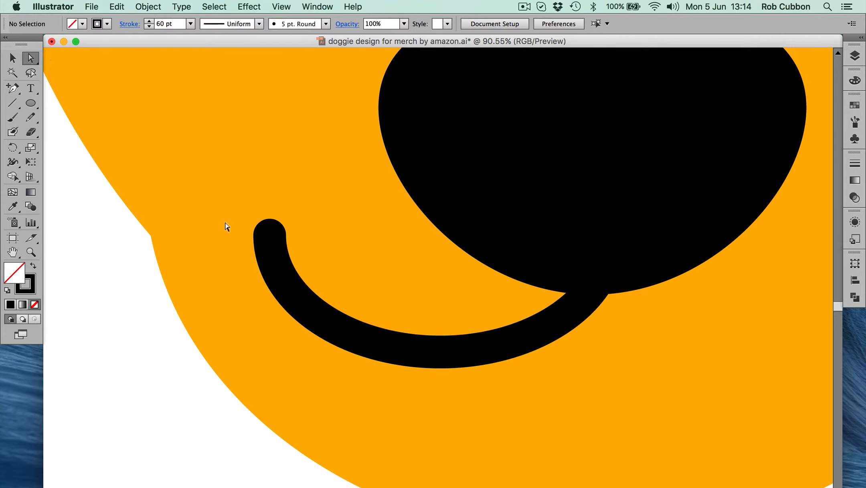
{"action": "left_click", "coordinate": [269, 235]}
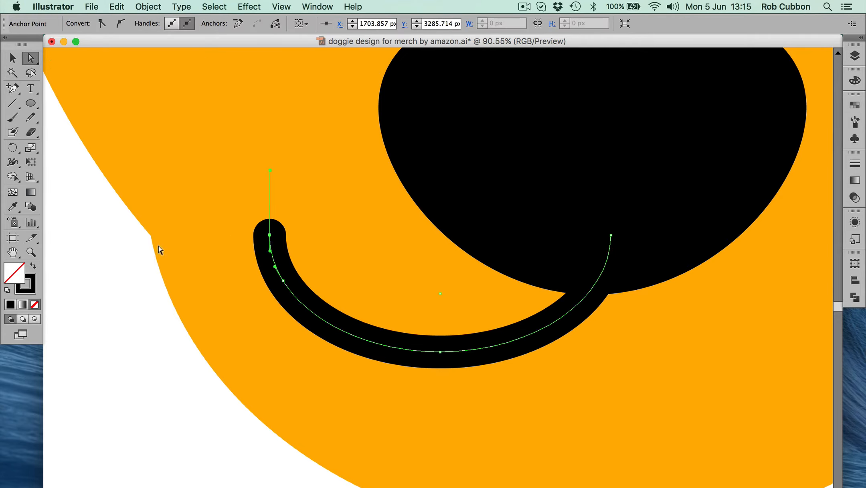
{"action": "key", "text": "Delete"}
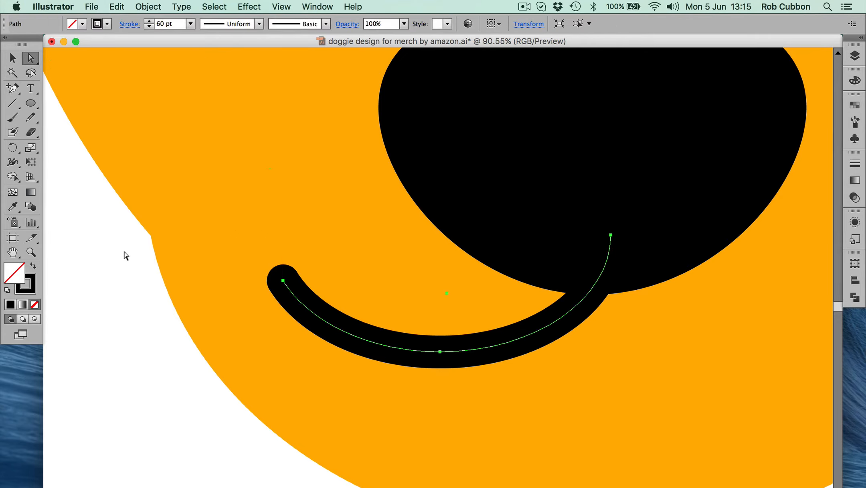
{"action": "key", "text": "super+0"}
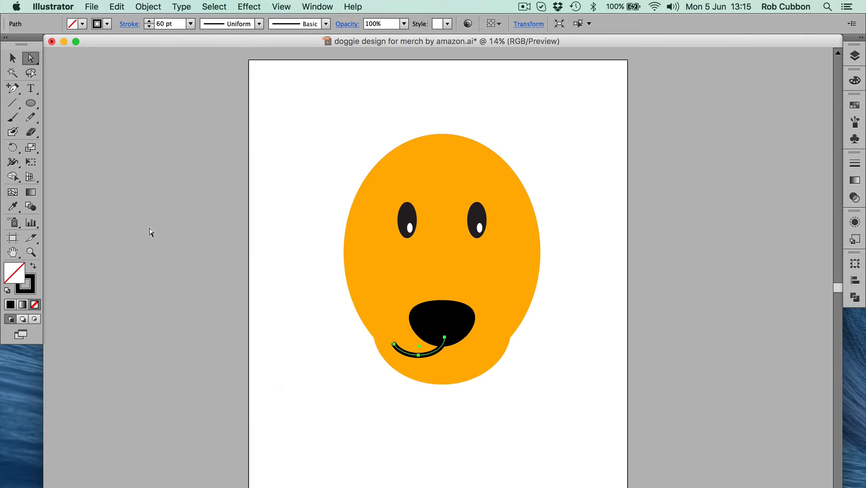
Stretch the shortened mouth curve slightly downward to deepen it beneath the nose
{"action": "key", "text": "v"}
{"action": "left_click", "coordinate": [317, 386]}
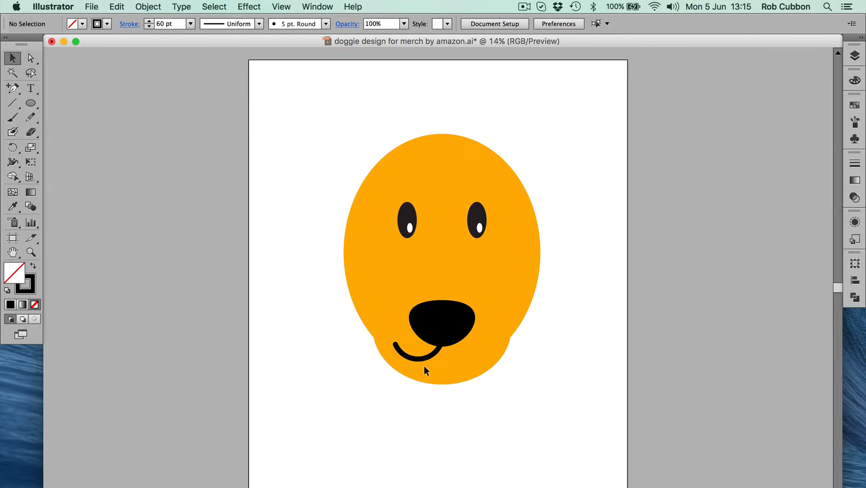
{"action": "left_click", "coordinate": [430, 355]}
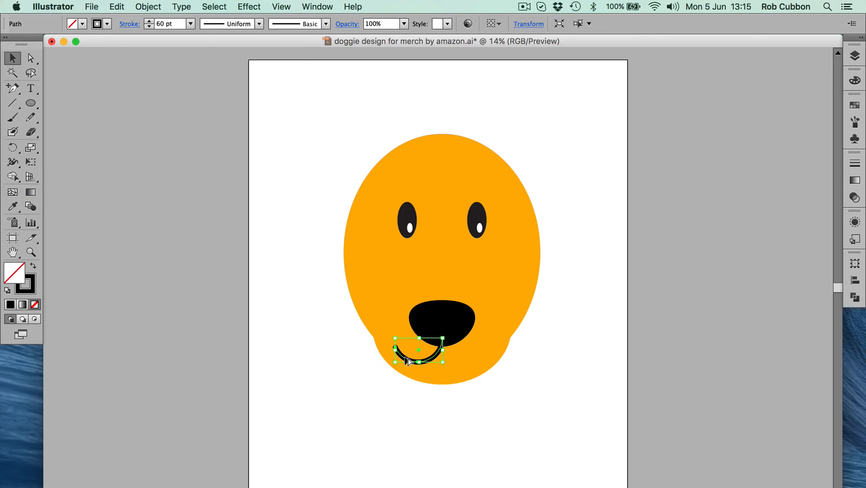
Try placing a copy of the mouth curve on the right half of the muzzle, and undo the copy
{"action": "left_click_drag", "start_coordinate": [407, 358], "coordinate": [456, 361]}
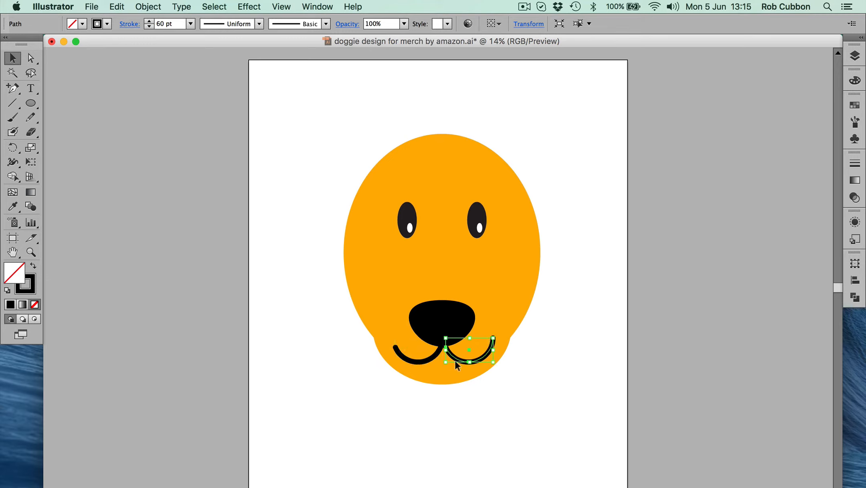
{"action": "left_click", "coordinate": [328, 388]}
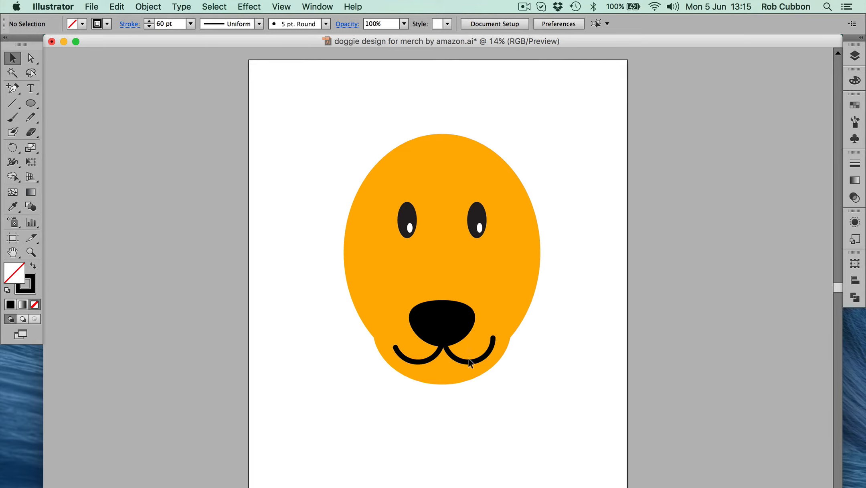
{"action": "key", "text": "super+z"}
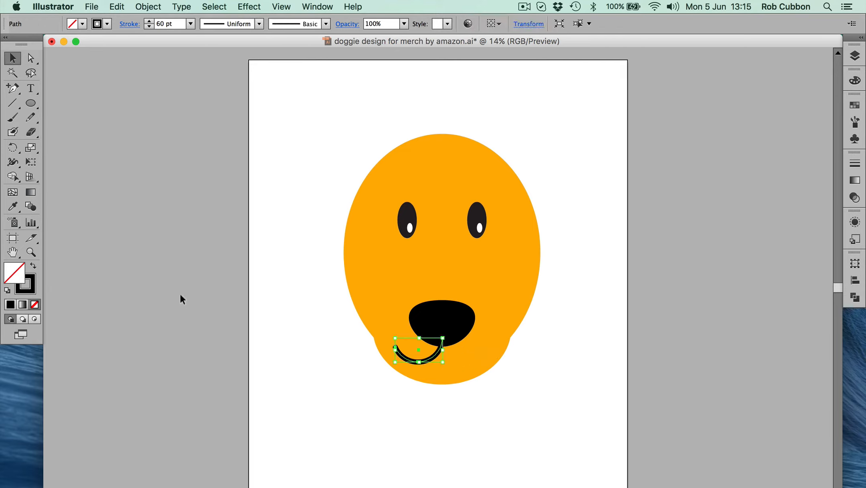
Reflect the mouth curve across the vertical axis as a copy
{"action": "left_click", "coordinate": [12, 148]}
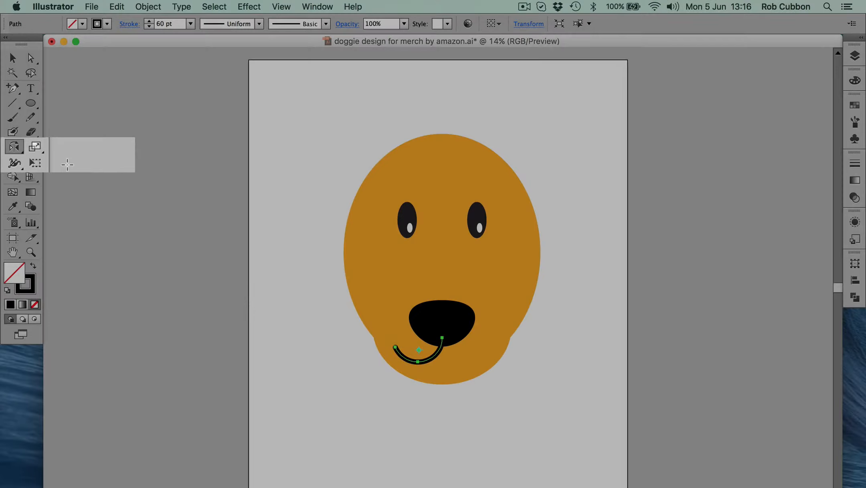
{"action": "left_click", "coordinate": [82, 165]}
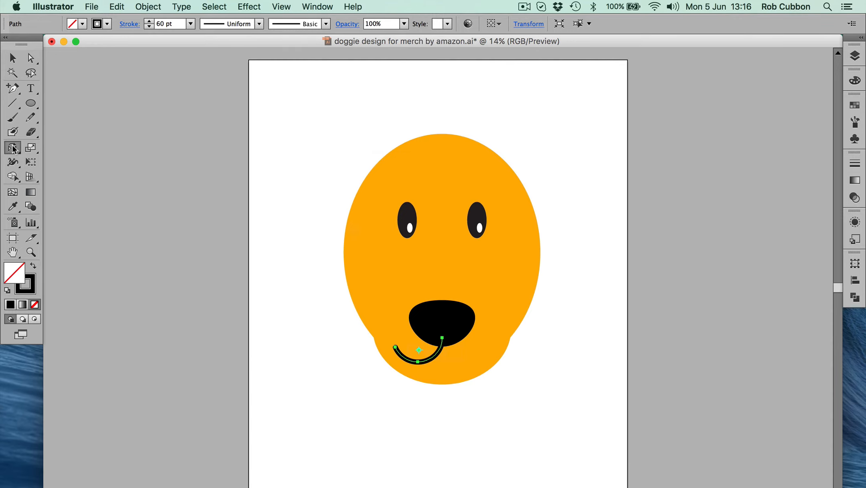
{"action": "double_click", "coordinate": [13, 148]}
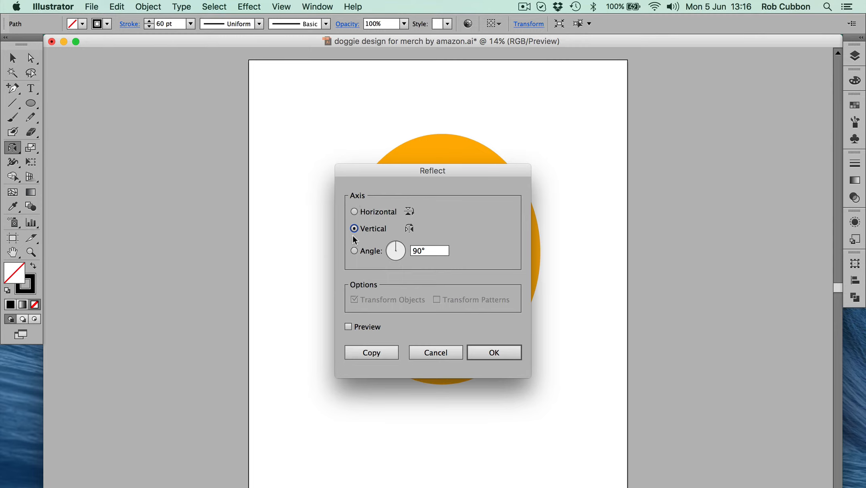
{"action": "left_click", "coordinate": [383, 352]}
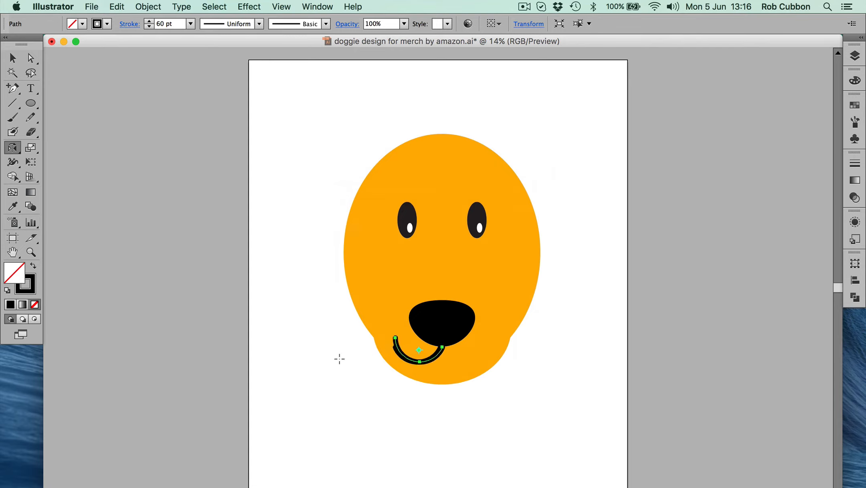
Move the mirrored mouth curve horizontally to the right so it meets the original curve beneath the nose
{"action": "left_click", "coordinate": [12, 59]}
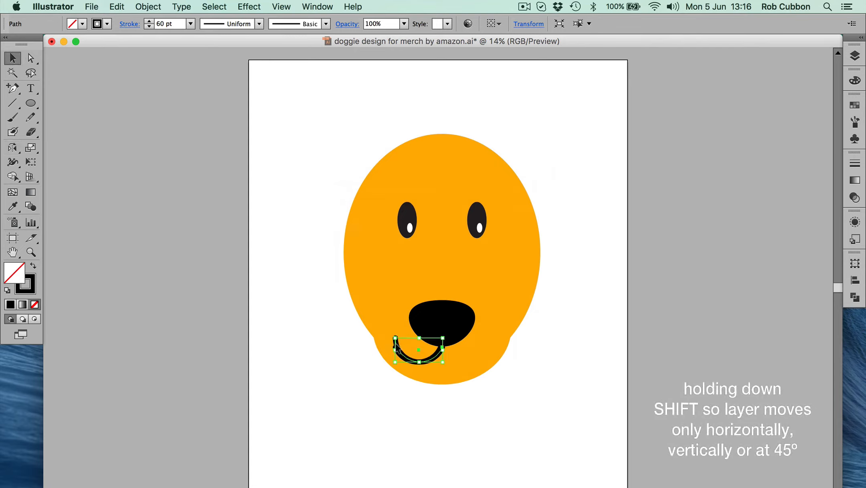
{"action": "left_click_drag", "start_coordinate": [398, 340], "coordinate": [443, 349]}
{"action": "left_click_drag", "start_coordinate": [444, 349], "coordinate": [444, 349]}
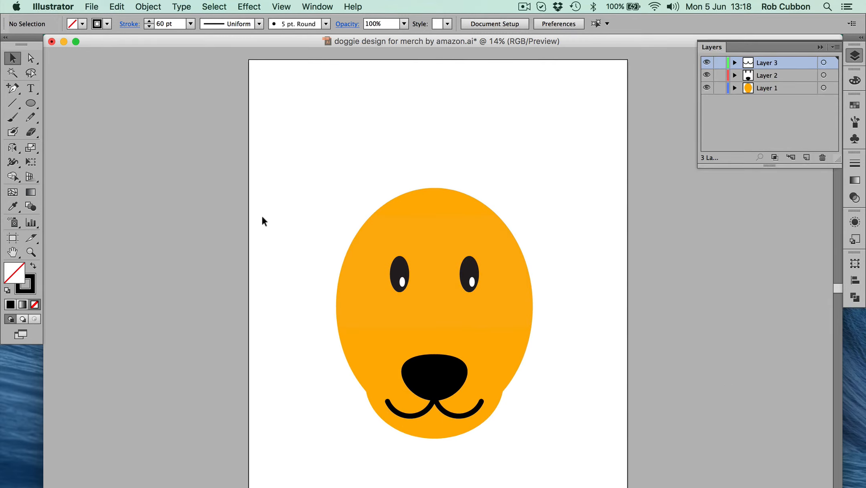
Enlarge both eyes together on the unlocked Layer 2, with Layer 1 and Layer 3 locked
{"action": "key", "text": "alt+super+2"}
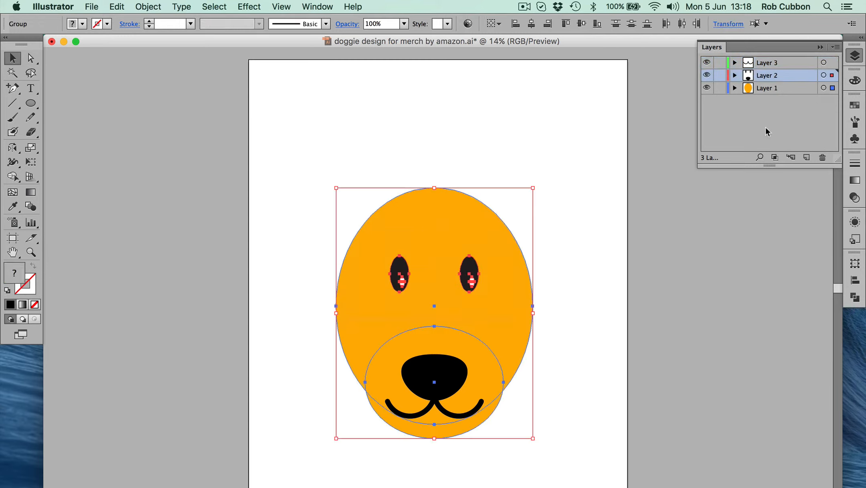
{"action": "left_click", "coordinate": [720, 88]}
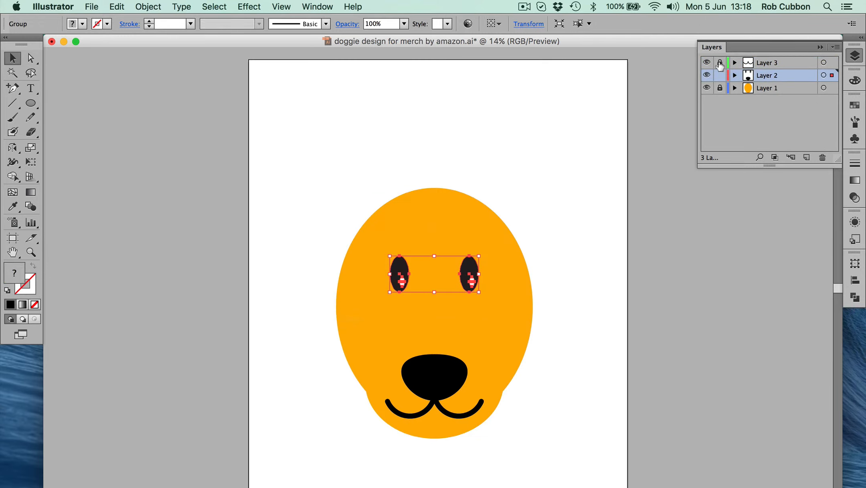
{"action": "left_click", "coordinate": [720, 63]}
{"action": "left_click_drag", "start_coordinate": [479, 292], "coordinate": [503, 312]}
{"action": "left_click", "coordinate": [566, 348]}
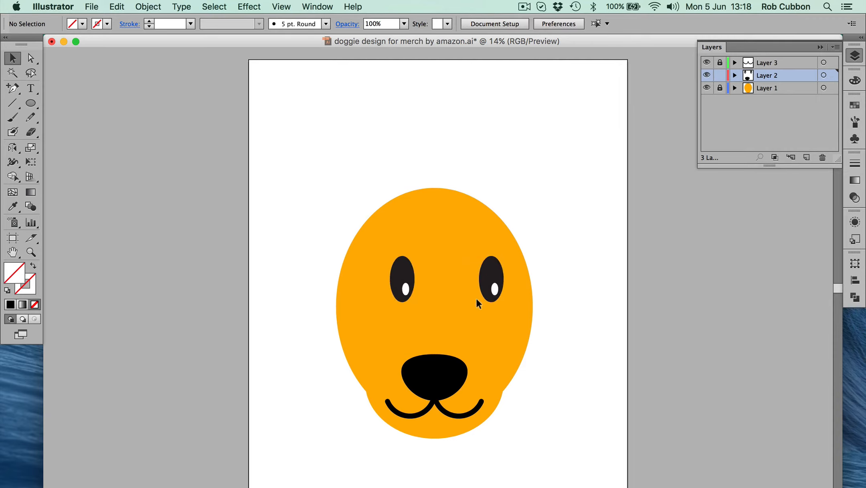
Move the mouth group from Layer 3 to Layer 2 and hide the emptied Layer 3
{"action": "left_click", "coordinate": [720, 62]}
{"action": "left_click", "coordinate": [463, 416]}
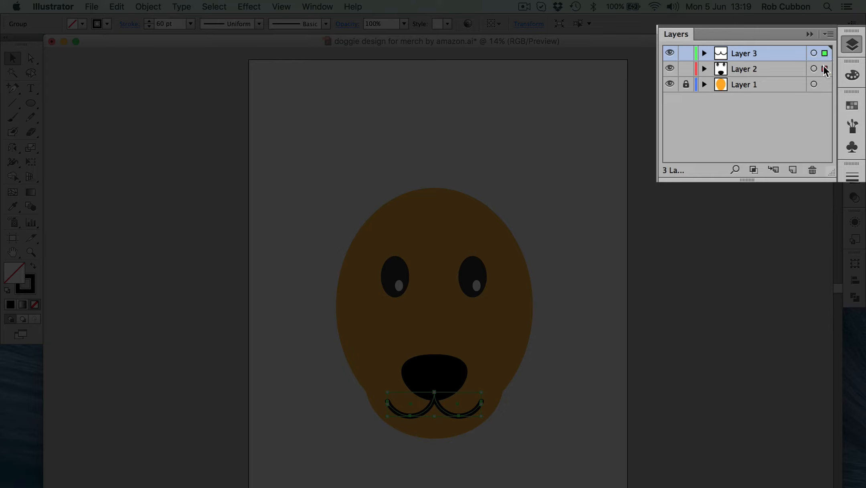
{"action": "left_click_drag", "start_coordinate": [824, 65], "coordinate": [824, 66]}
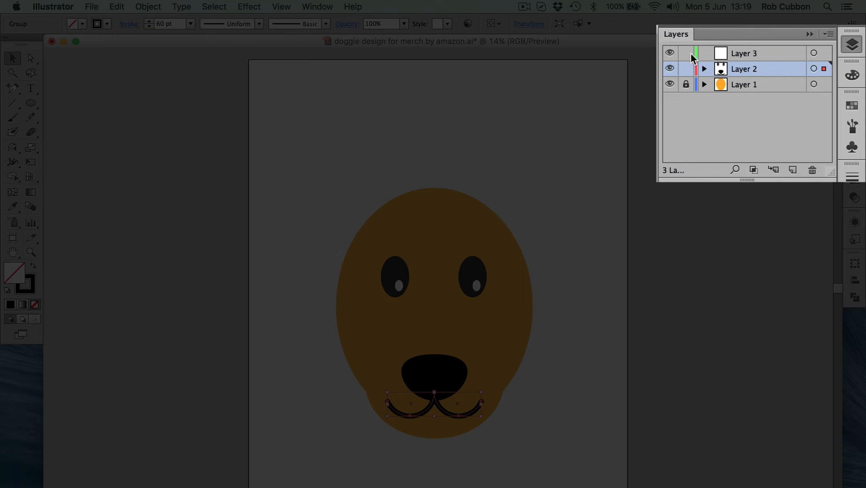
{"action": "left_click", "coordinate": [669, 53]}
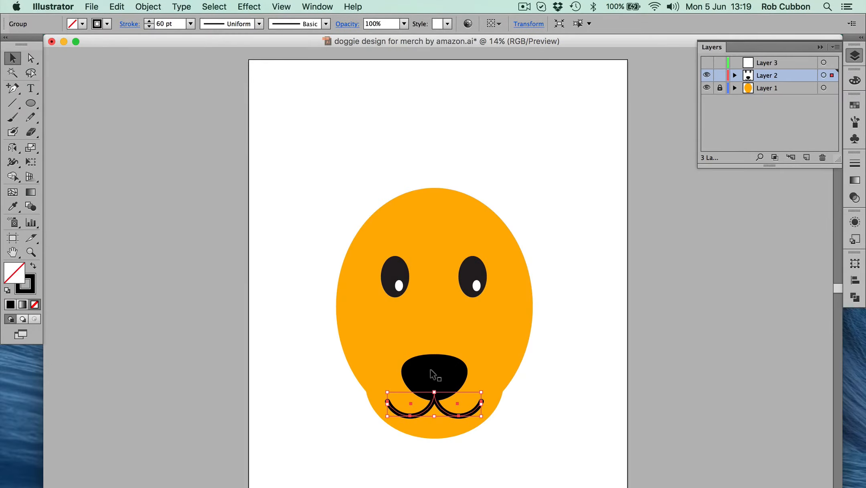
Scale the nose and mouth down together so they sit slightly smaller and higher on the muzzle
{"action": "left_click", "coordinate": [430, 369], "text": "shift"}
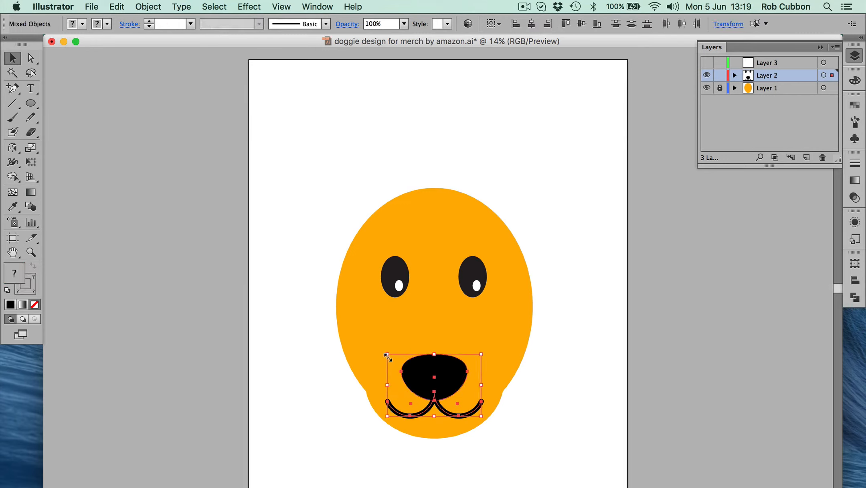
{"action": "left_click_drag", "start_coordinate": [388, 355], "coordinate": [420, 357]}
{"action": "left_click", "coordinate": [230, 107]}
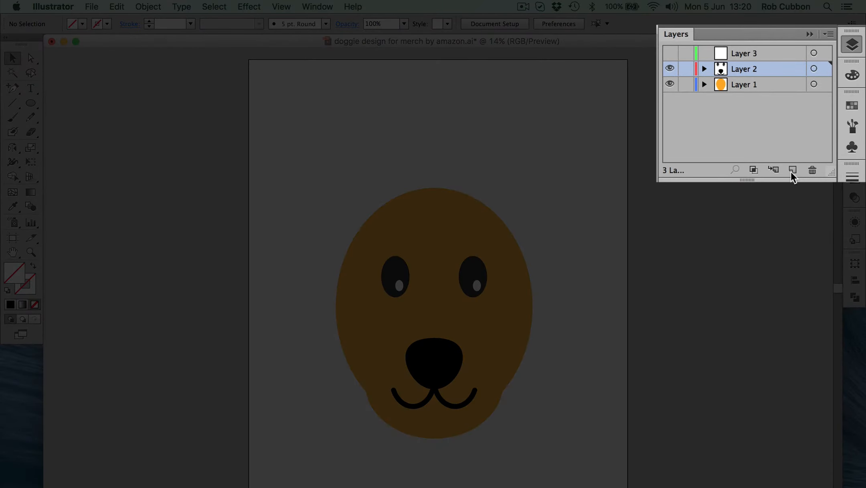
Create a new layer named Layer 4 and place it below Layer 1 in the stacking order
{"action": "left_click", "coordinate": [828, 34]}
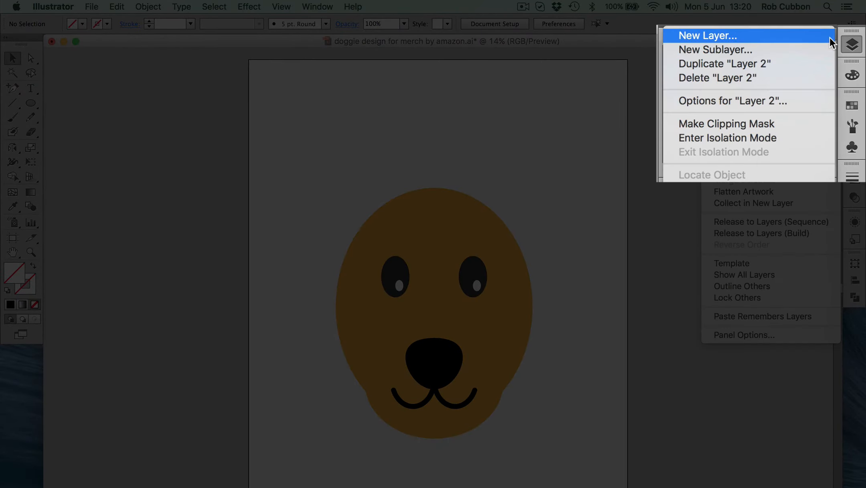
{"action": "left_click", "coordinate": [784, 37]}
{"action": "left_click_drag", "start_coordinate": [758, 66], "coordinate": [755, 103]}
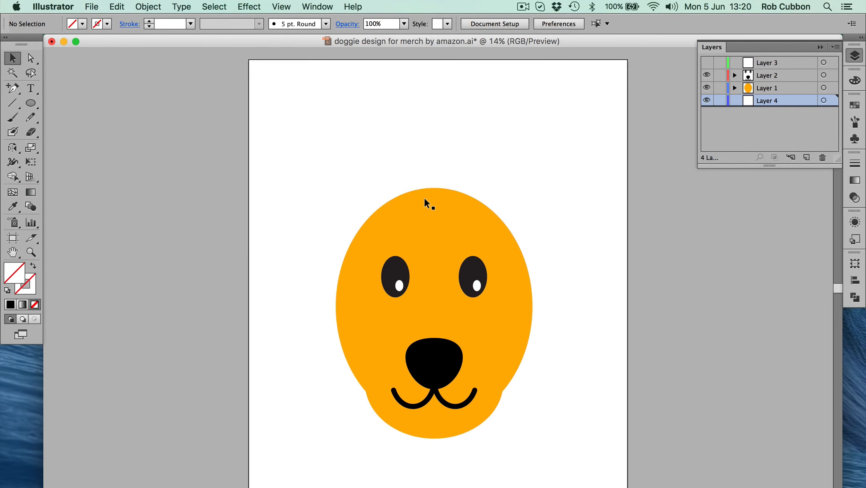
Draw a tall, narrow ear ellipse on Layer 4 above the head's left side, using the head's orange fill
{"action": "left_click", "coordinate": [424, 199]}
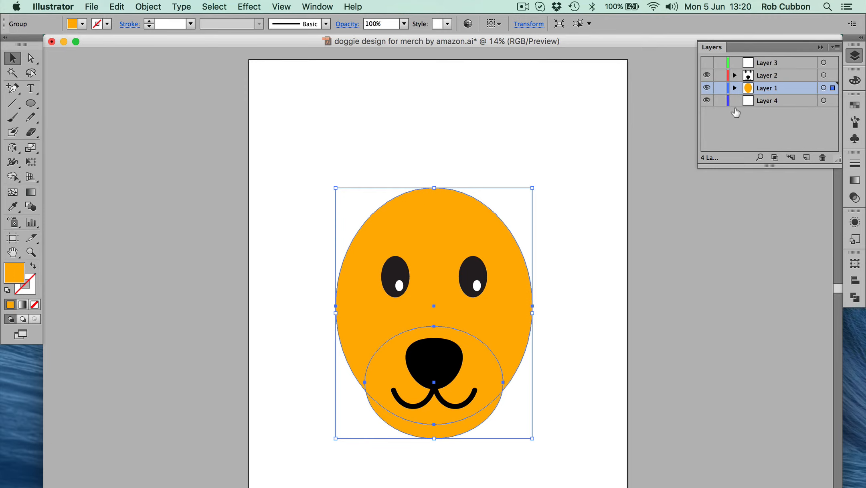
{"action": "left_click", "coordinate": [770, 101]}
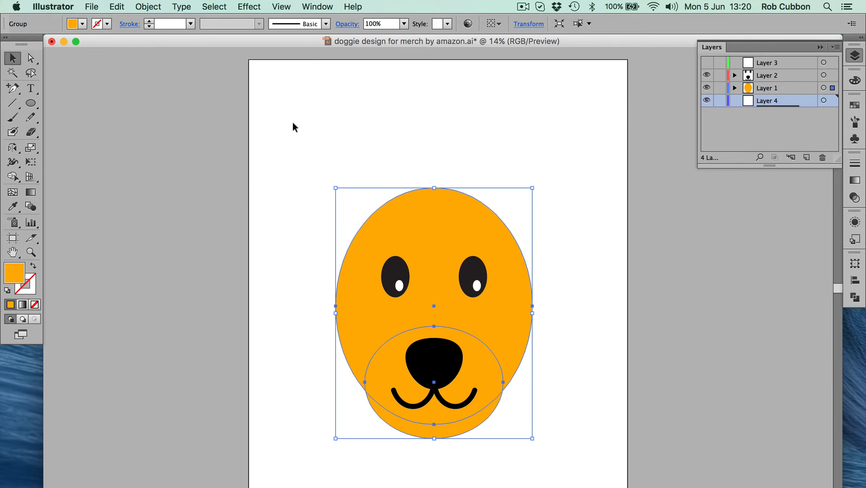
{"action": "left_click", "coordinate": [30, 103]}
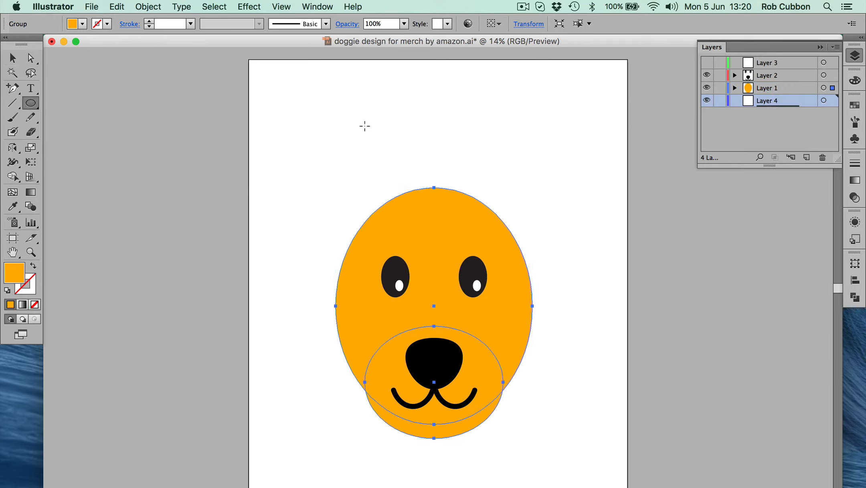
{"action": "left_click_drag", "start_coordinate": [364, 126], "coordinate": [406, 236]}
{"action": "key", "text": "v"}
{"action": "left_click", "coordinate": [262, 184]}
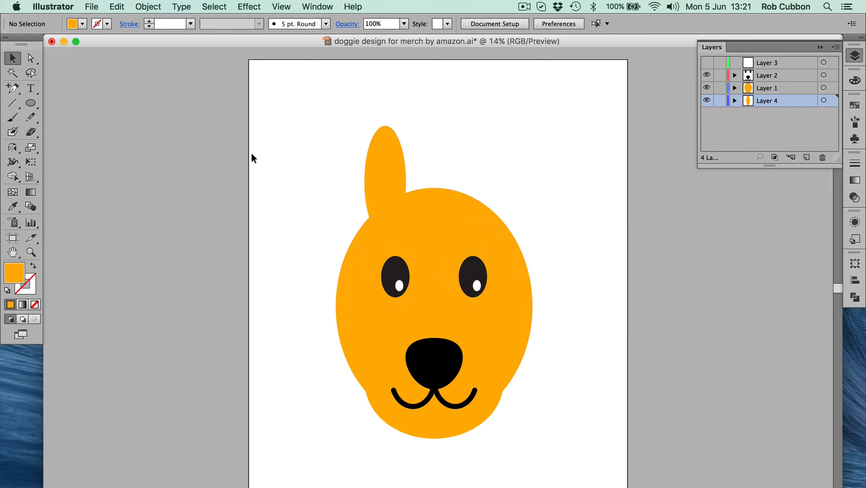
Tilt the ear ellipse outward to the left and adjust its position behind the head's upper-left edge
{"action": "left_click", "coordinate": [385, 169]}
{"action": "left_click_drag", "start_coordinate": [360, 121], "coordinate": [348, 127]}
{"action": "left_click", "coordinate": [297, 172]}
{"action": "left_click", "coordinate": [379, 179]}
{"action": "left_click", "coordinate": [294, 182]}
{"action": "mouse_move", "coordinate": [365, 167]}
{"action": "left_mouse_down"}
{"action": "mouse_move", "coordinate": [365, 157]}
{"action": "mouse_move", "coordinate": [358, 167]}
{"action": "left_mouse_up"}
{"action": "key", "text": "super+shift+a"}
{"action": "left_click_drag", "start_coordinate": [402, 232], "coordinate": [409, 234]}
{"action": "left_click", "coordinate": [296, 195]}
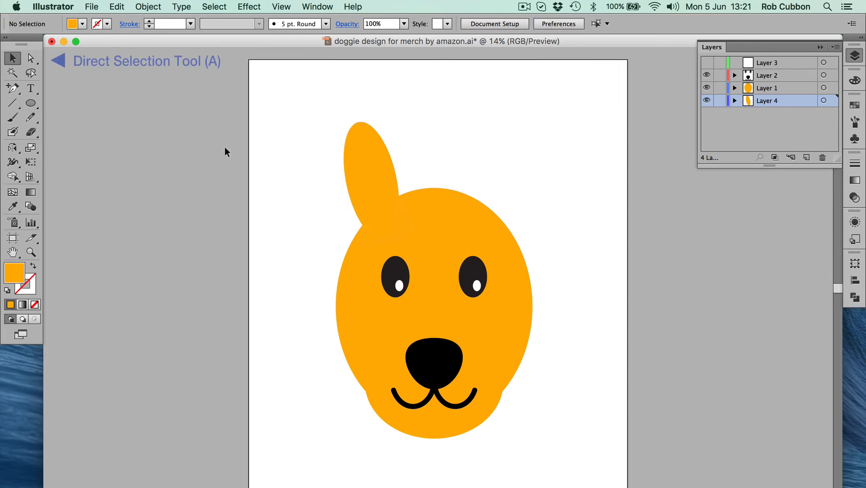
Reshape the ear by pulling its top anchor point up and to the left, lengthening and narrowing the tip
{"action": "left_click", "coordinate": [30, 58]}
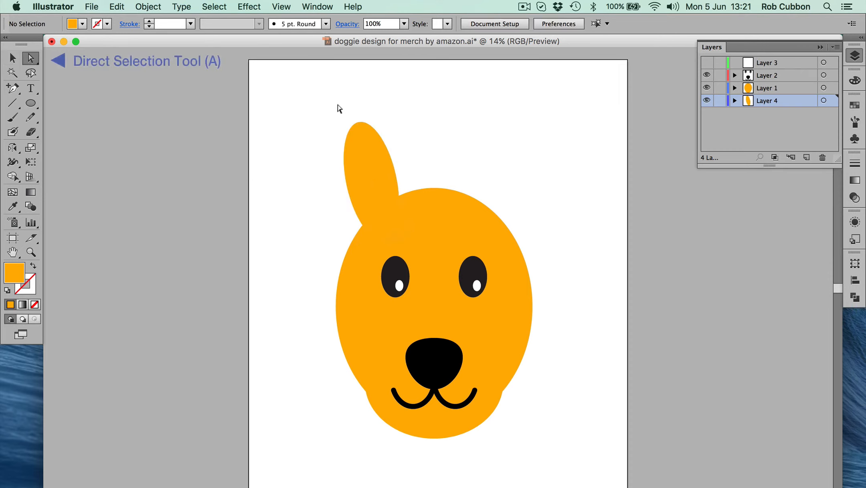
{"action": "mouse_move", "coordinate": [337, 102]}
{"action": "left_mouse_down"}
{"action": "mouse_move", "coordinate": [370, 126]}
{"action": "mouse_move", "coordinate": [345, 108]}
{"action": "left_mouse_up"}
{"action": "left_click", "coordinate": [348, 111]}
{"action": "key", "text": "v"}
Copy the ear shape and paste the duplicate directly in front of it
{"action": "left_click", "coordinate": [354, 140]}
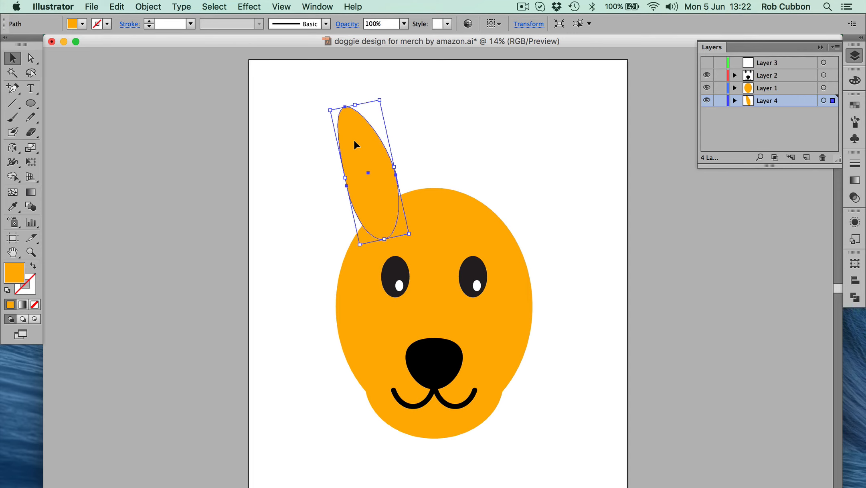
{"action": "left_click", "coordinate": [116, 7]}
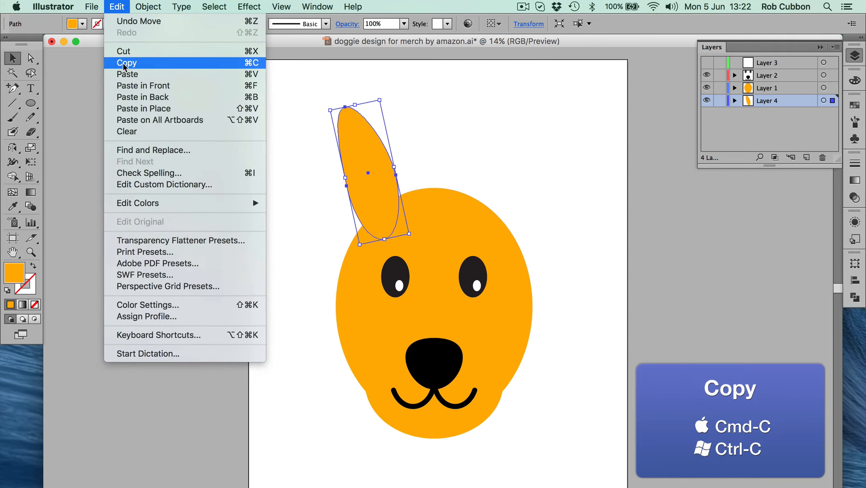
{"action": "left_click", "coordinate": [124, 63]}
{"action": "left_click", "coordinate": [117, 6]}
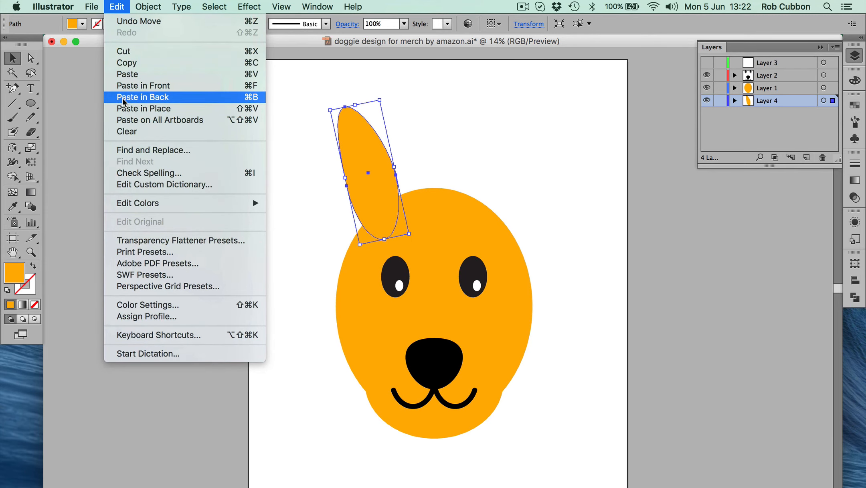
{"action": "left_click", "coordinate": [125, 85]}
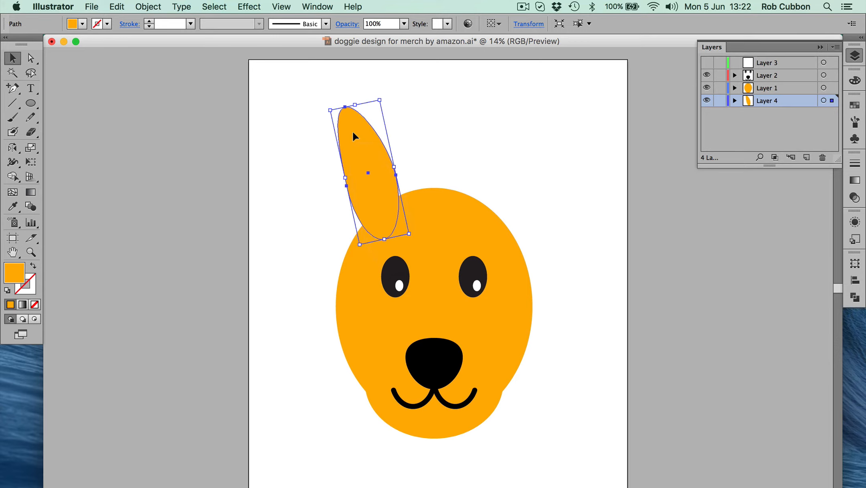
Shrink the duplicated ear shape and position it over the lower part of the original as the inner ear
{"action": "left_click_drag", "start_coordinate": [353, 131], "coordinate": [365, 172]}
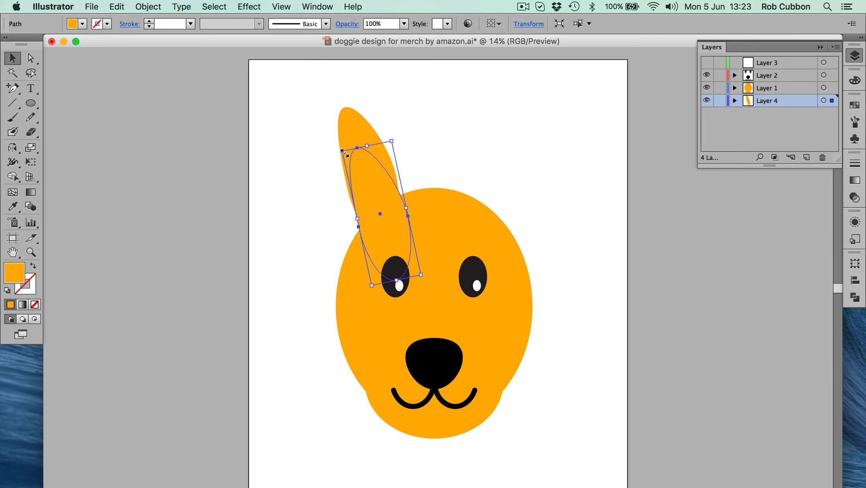
{"action": "left_click_drag", "start_coordinate": [342, 151], "coordinate": [368, 191]}
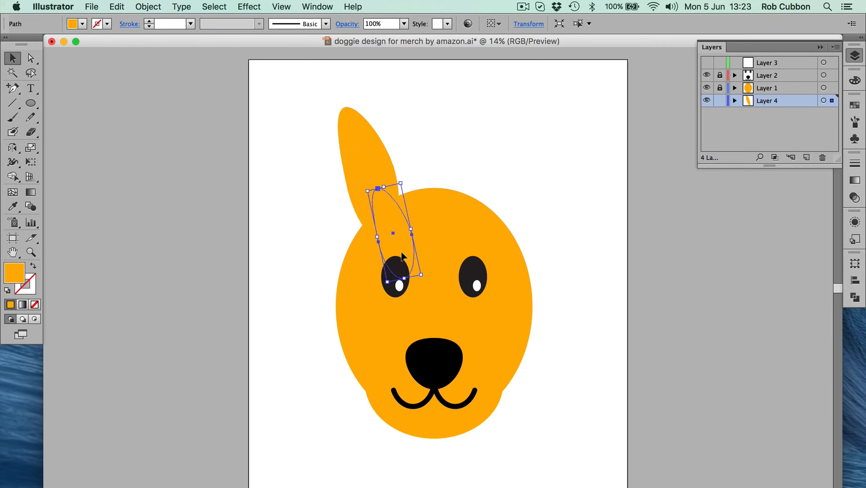
{"action": "left_click_drag", "start_coordinate": [402, 244], "coordinate": [389, 226]}
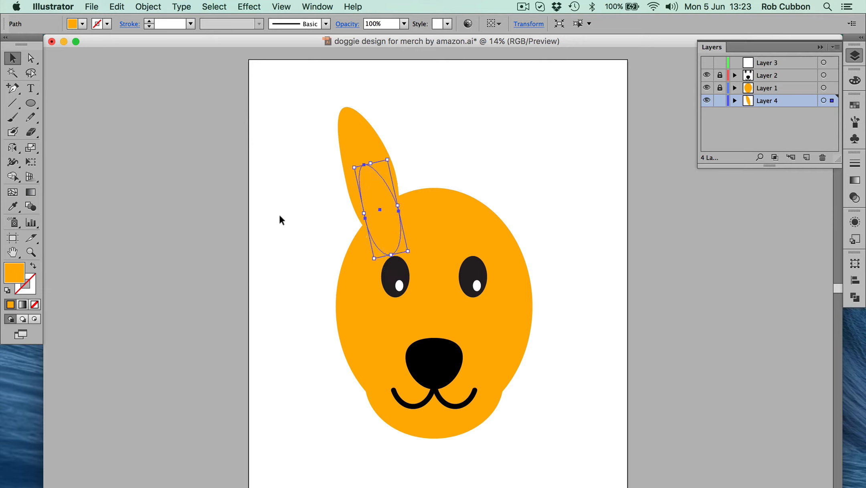
Fill the inner ear with pale pink FFE3D2 and centre it within the outer ear
{"action": "left_click", "coordinate": [856, 80]}
{"action": "left_click", "coordinate": [795, 128]}
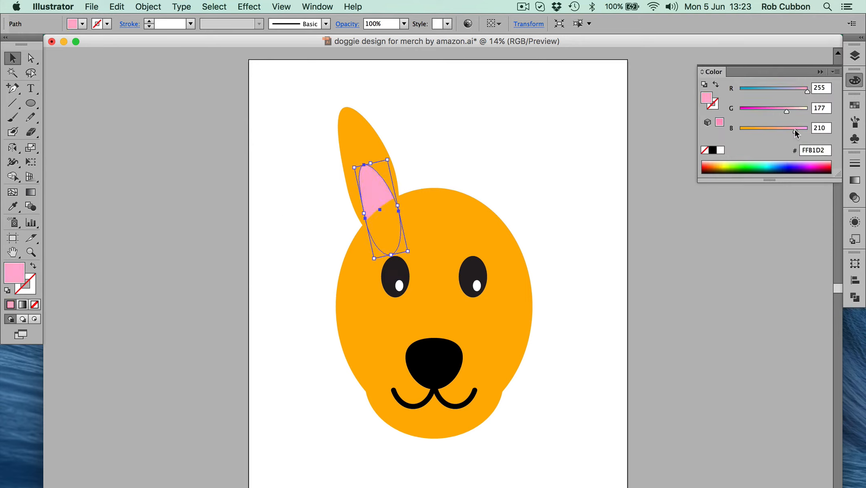
{"action": "left_click", "coordinate": [800, 109]}
{"action": "left_click_drag", "start_coordinate": [394, 204], "coordinate": [363, 174]}
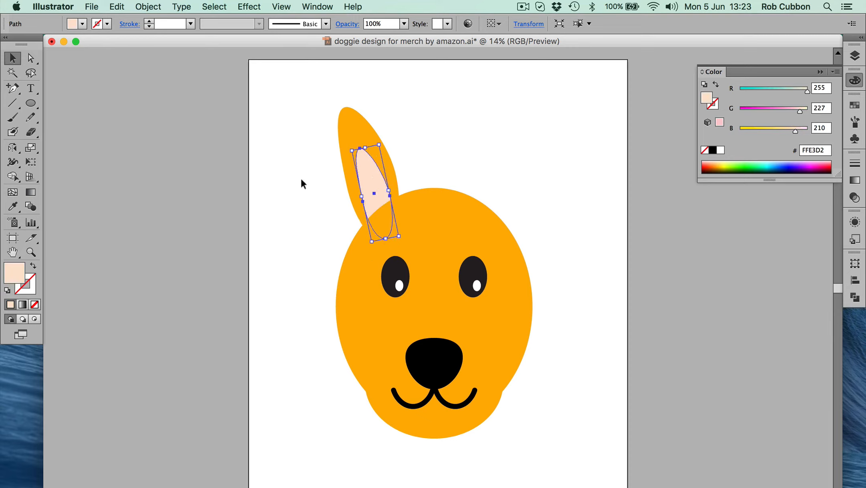
{"action": "left_click", "coordinate": [284, 203]}
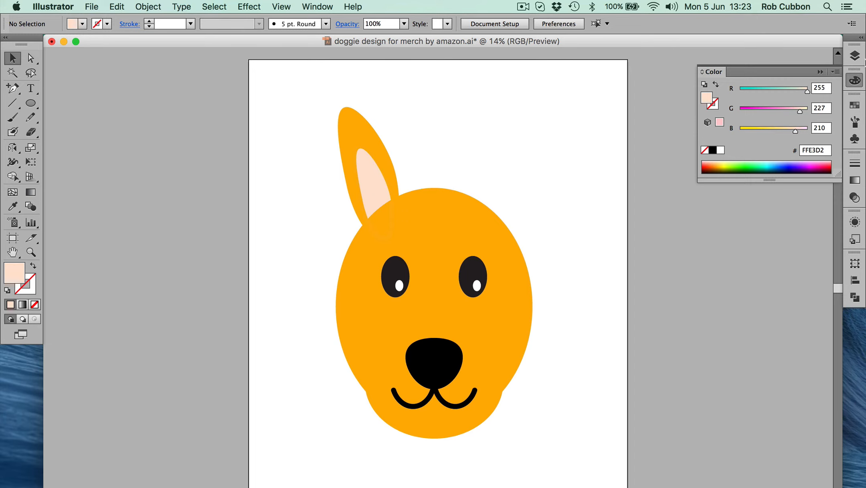
Select both ear shapes on Layer 4 and reflect them across the vertical axis as a copy
{"action": "left_click", "coordinate": [863, 58]}
{"action": "left_click", "coordinate": [824, 100]}
{"action": "key", "text": "r"}
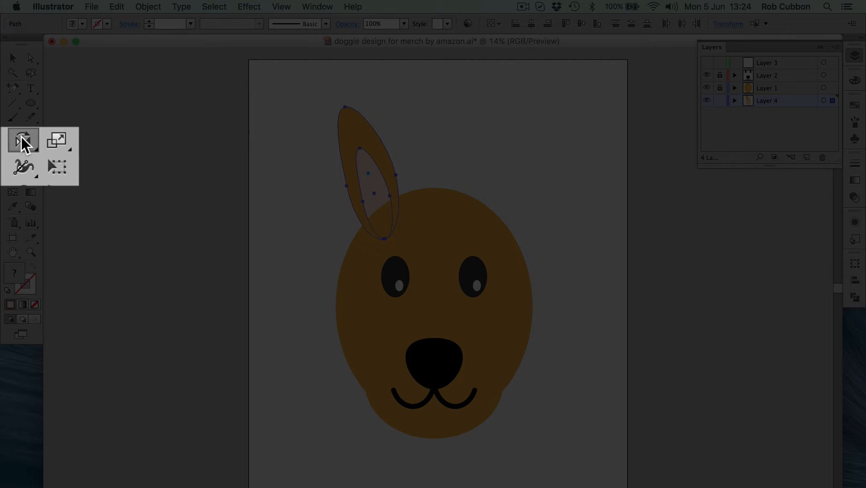
{"action": "double_click", "coordinate": [12, 146]}
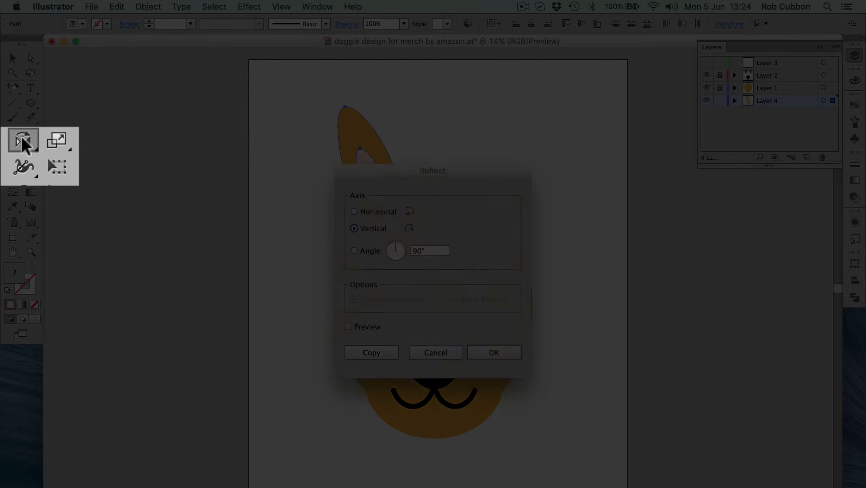
{"action": "left_click", "coordinate": [367, 351]}
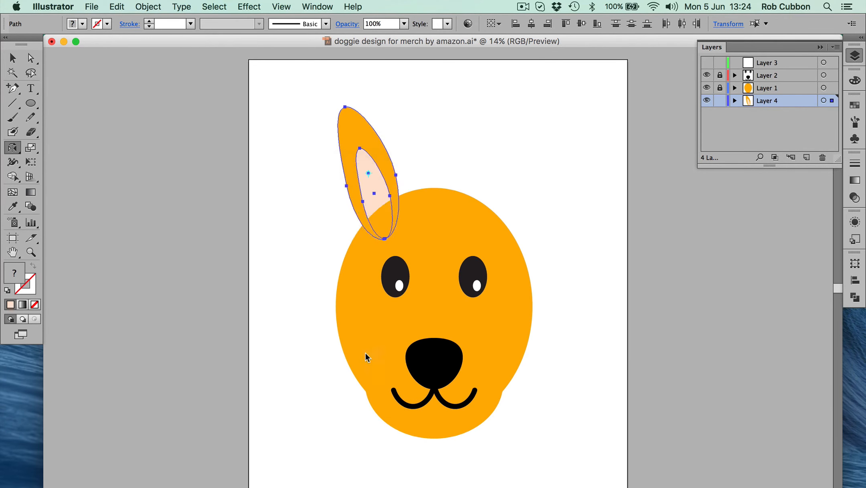
{"action": "left_click", "coordinate": [12, 57]}
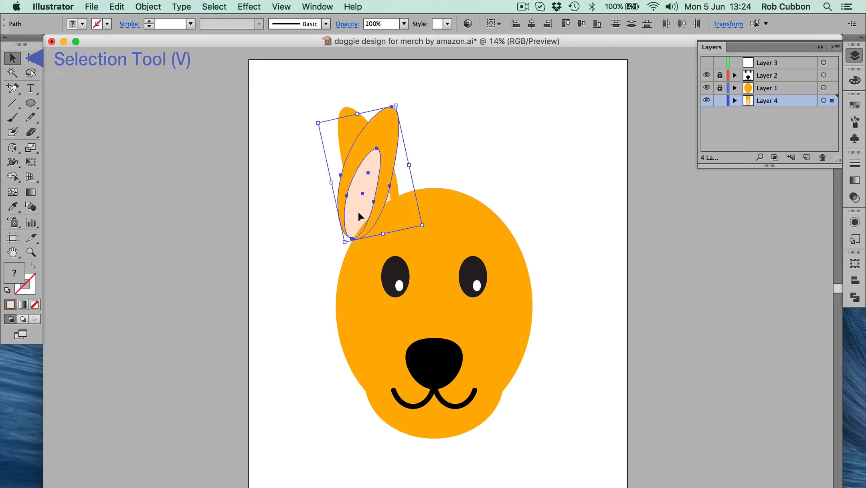
Move the reflected ear pair across to the opposite side of the dog's head
{"action": "left_click_drag", "start_coordinate": [358, 211], "coordinate": [487, 219]}
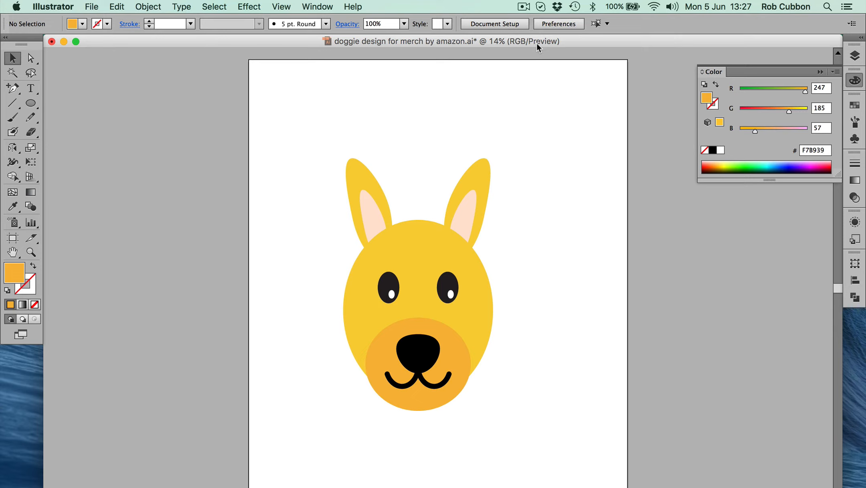
Inspect the fill colours of the muzzle, the face and both outer ears
{"action": "left_click", "coordinate": [385, 349]}
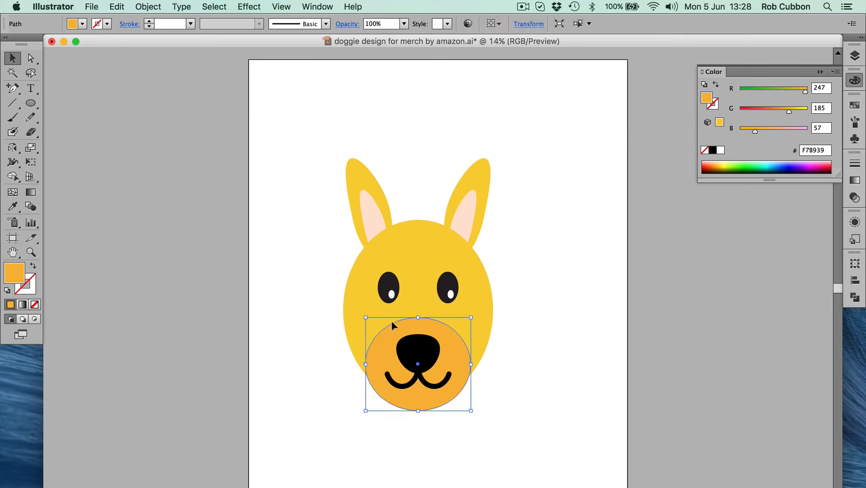
{"action": "left_click", "coordinate": [357, 285]}
{"action": "left_click", "coordinate": [359, 167], "text": "shift"}
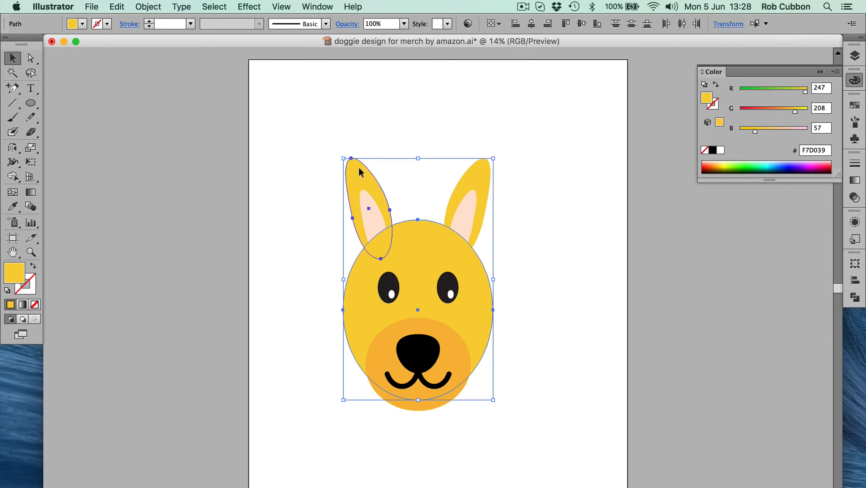
{"action": "left_click", "coordinate": [483, 173], "text": "shift"}
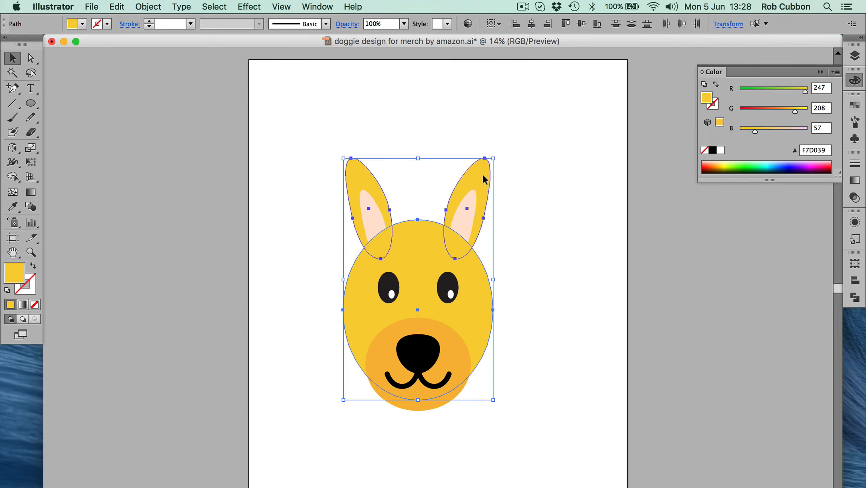
{"action": "left_click", "coordinate": [588, 249]}
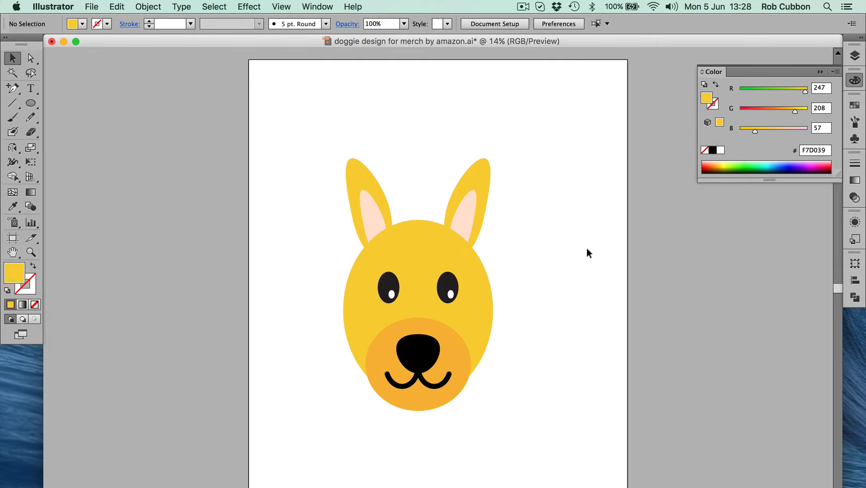
Add the text "I love my" above the dog's ears
{"action": "key", "text": "t"}
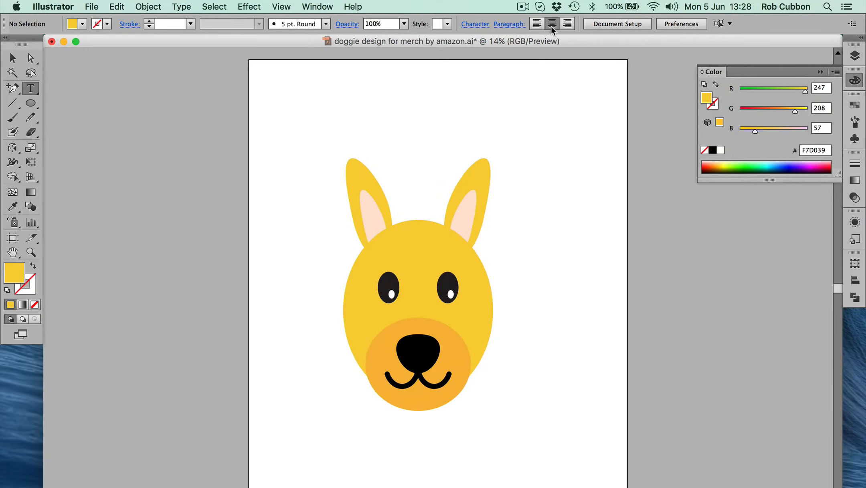
{"action": "left_click", "coordinate": [425, 104]}
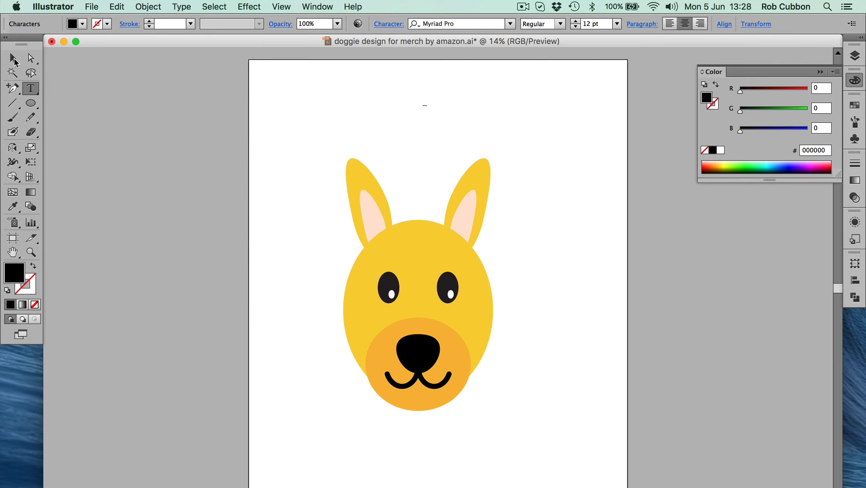
{"action": "left_click", "coordinate": [15, 62]}
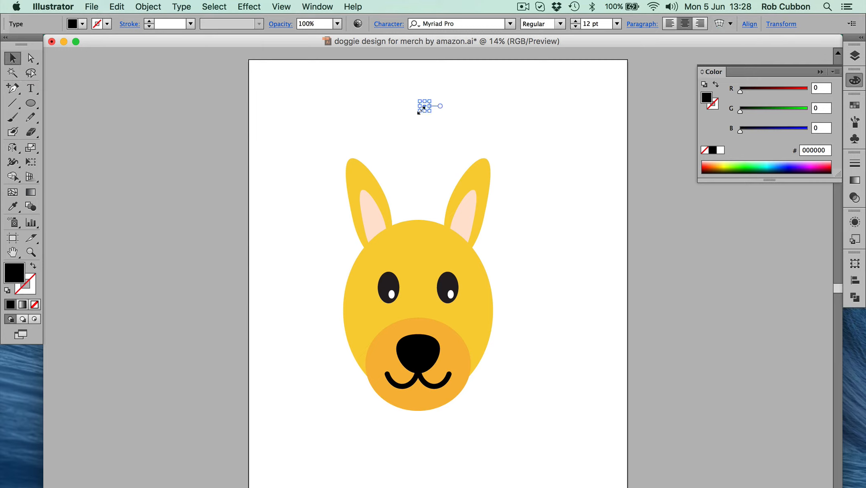
Enlarge the "I love my" text to about 675 pt above the ears and set its font to LemonadeICG-Bold
{"action": "left_click_drag", "start_coordinate": [418, 111], "coordinate": [284, 170]}
{"action": "left_click_drag", "start_coordinate": [409, 128], "coordinate": [546, 85]}
{"action": "left_click_drag", "start_coordinate": [384, 133], "coordinate": [309, 154]}
{"action": "left_click_drag", "start_coordinate": [393, 137], "coordinate": [406, 130]}
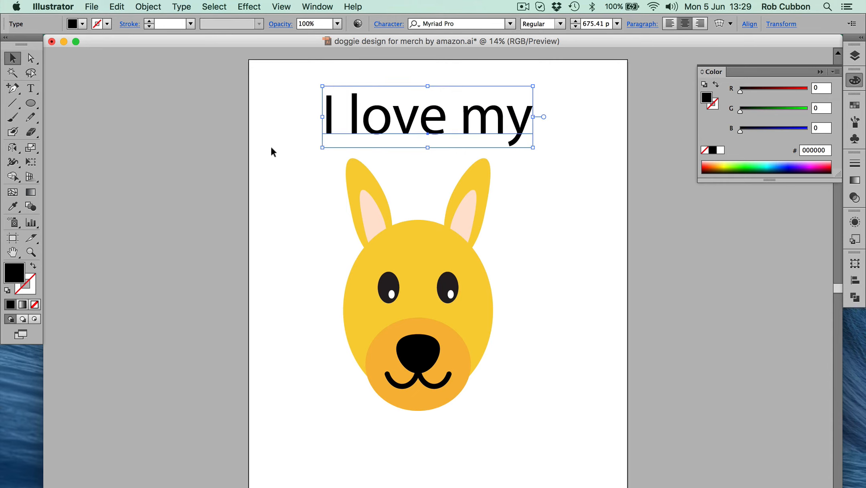
{"action": "left_click", "coordinate": [508, 29]}
{"action": "left_click", "coordinate": [509, 83]}
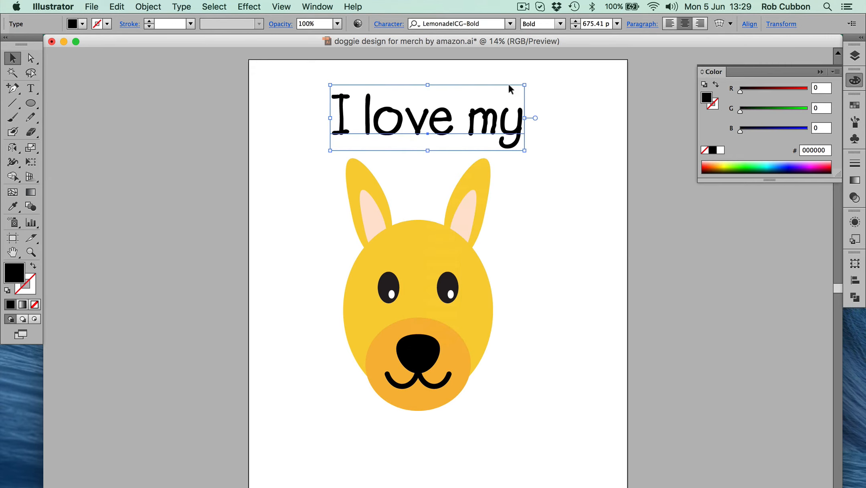
Duplicate the "I love my" text below the head and replace the copy's wording with "mongrel mutt"
{"action": "left_click_drag", "start_coordinate": [446, 142], "coordinate": [363, 225]}
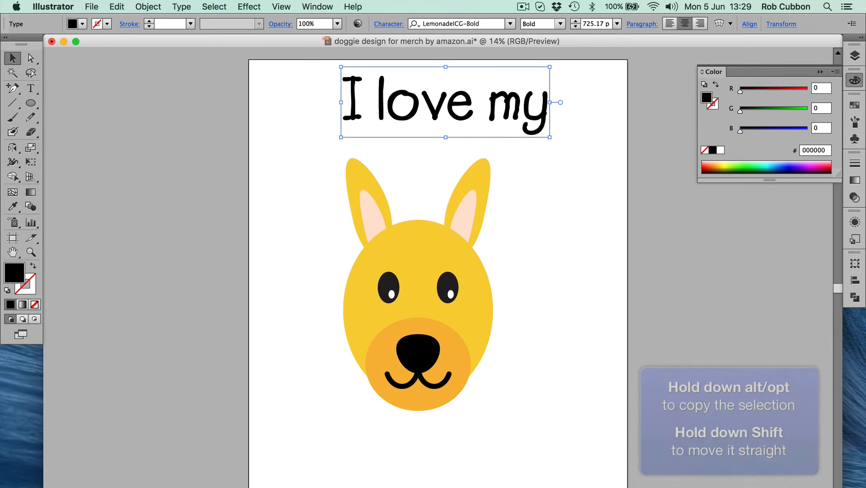
{"action": "left_click_drag", "start_coordinate": [460, 487], "coordinate": [430, 482]}
{"action": "type", "text": "mon"}
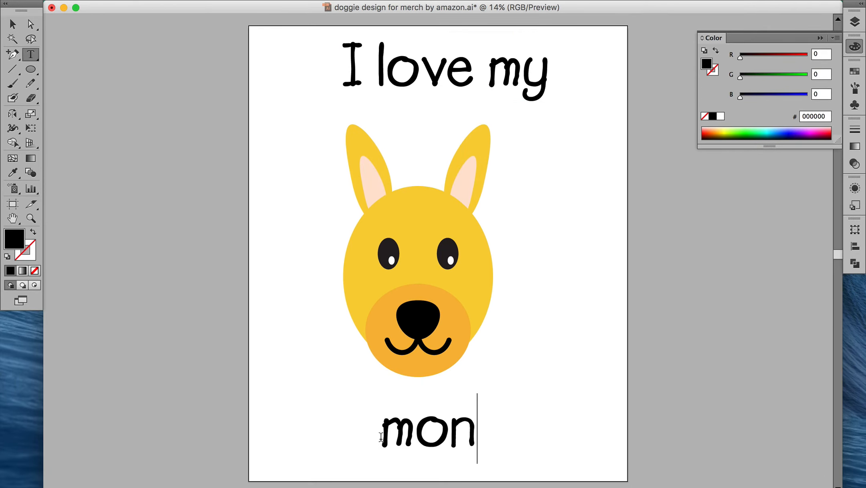
{"action": "type", "text": "grel mutt"}
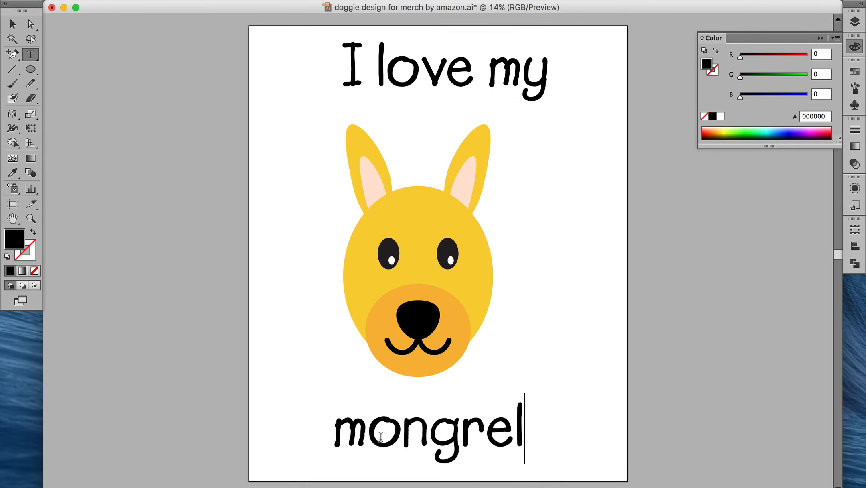
{"action": "key", "text": "Escape"}
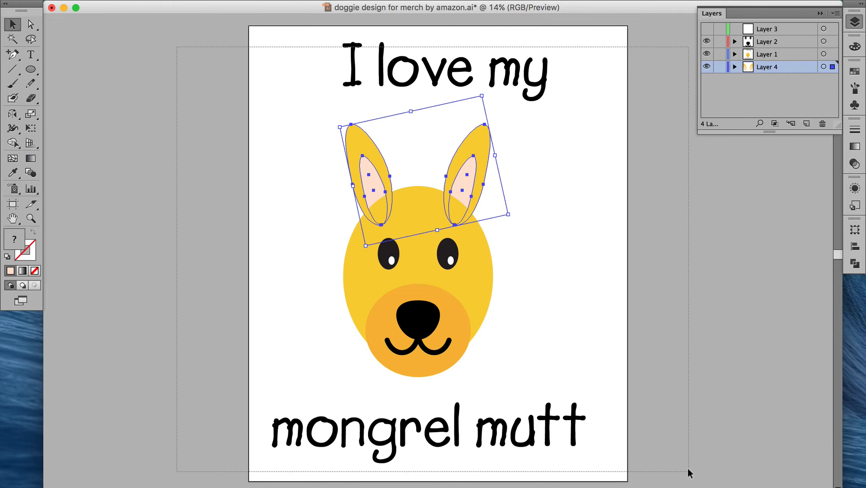
Select all the artwork and both text lines and align them by their horizontal centres
{"action": "left_click_drag", "start_coordinate": [687, 470], "coordinate": [664, 454]}
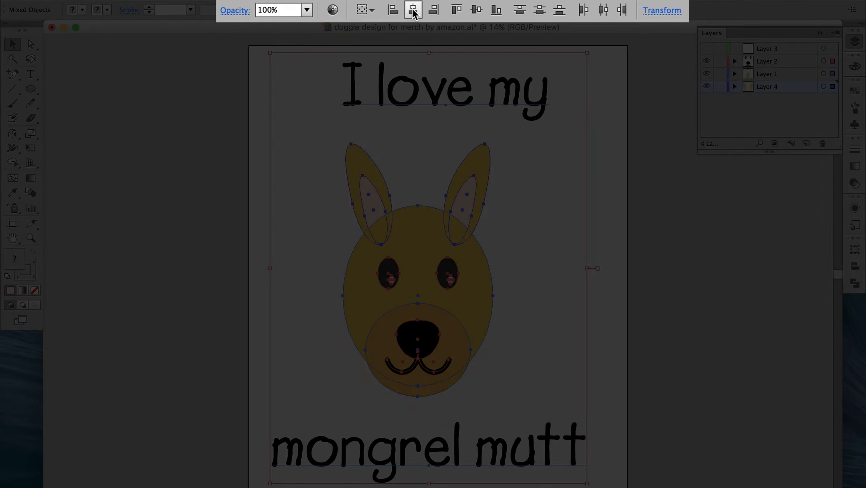
{"action": "left_click", "coordinate": [413, 12]}
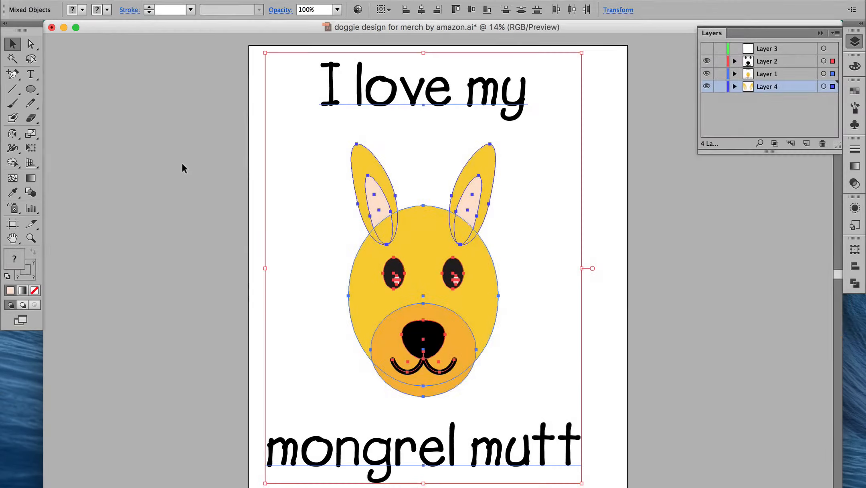
{"action": "left_click", "coordinate": [157, 125]}
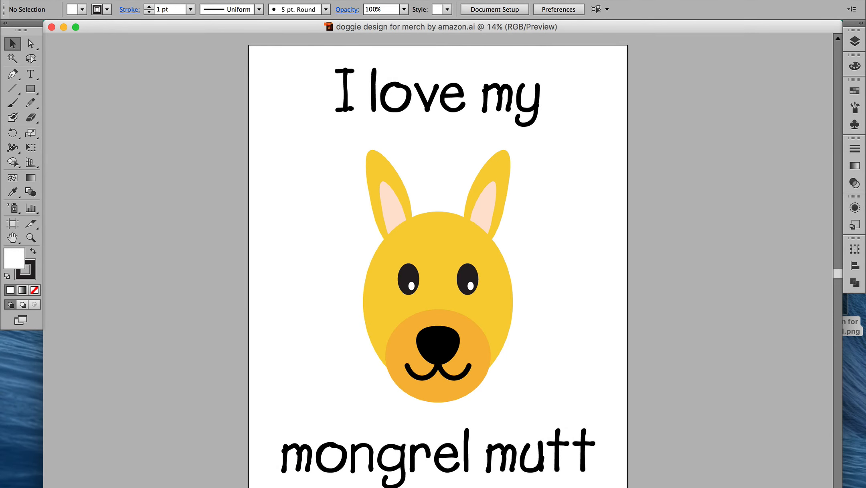
Export the design to the Desktop as a PNG named "doggie design for merch by amazon", using all artboards
{"action": "left_click", "coordinate": [88, 0]}
{"action": "left_click", "coordinate": [98, 201]}
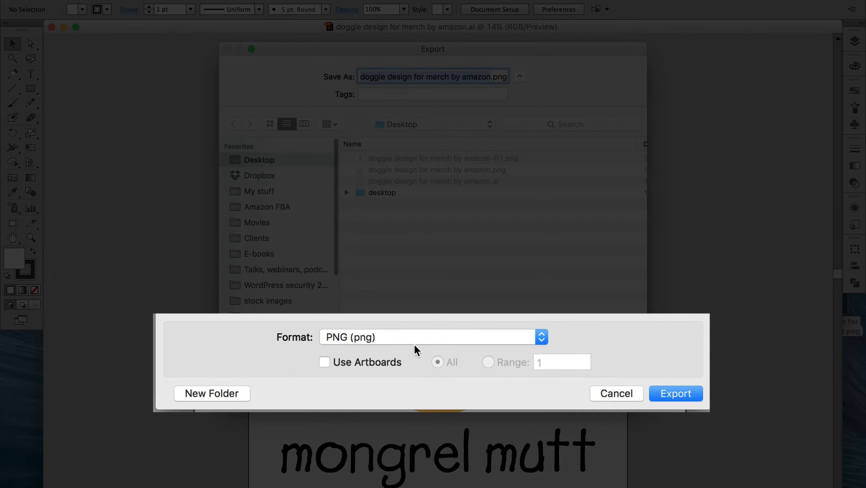
{"action": "left_click", "coordinate": [460, 341]}
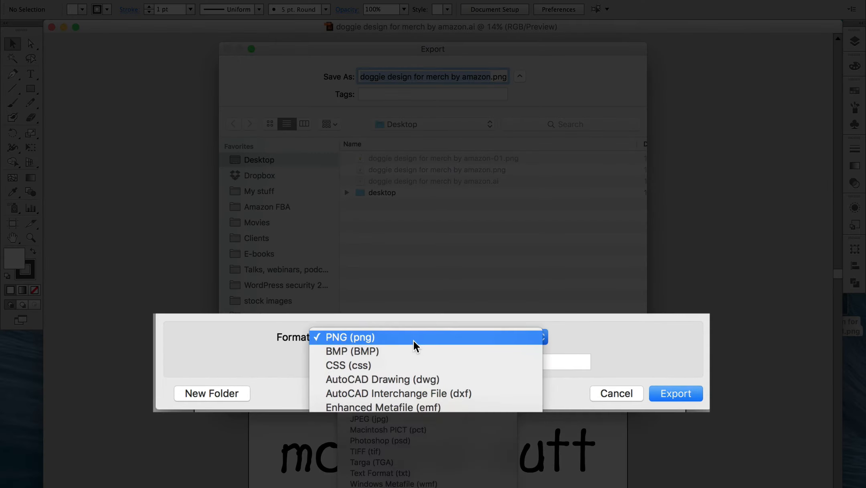
{"action": "left_click", "coordinate": [414, 341]}
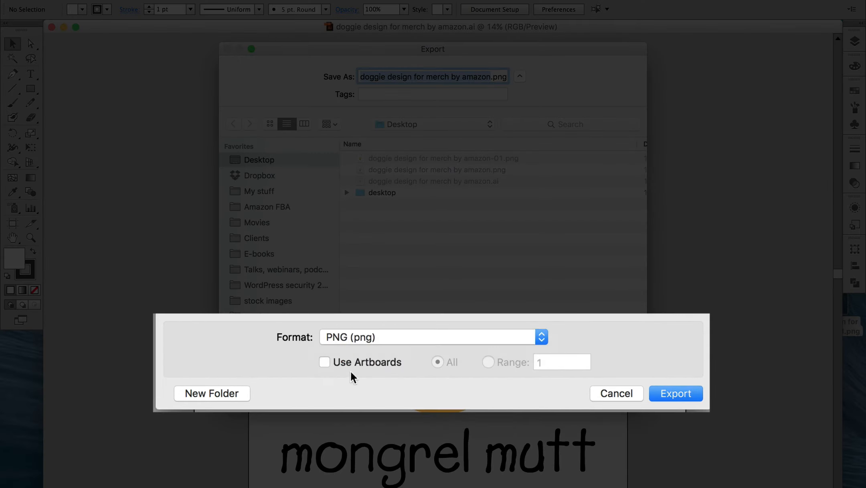
{"action": "left_click", "coordinate": [325, 362]}
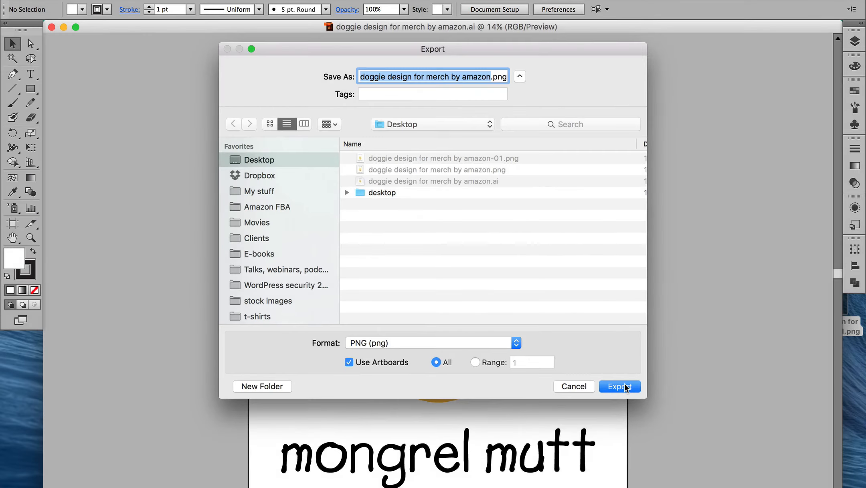
{"action": "left_click", "coordinate": [616, 386]}
Set the PNG resolution to Screen (72 ppi) and complete the export with a transparent background
{"action": "left_click", "coordinate": [417, 138]}
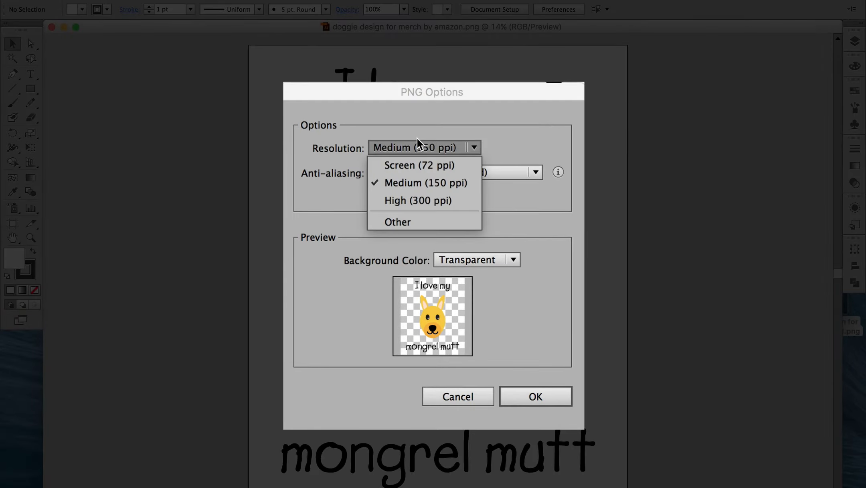
{"action": "left_click", "coordinate": [418, 159]}
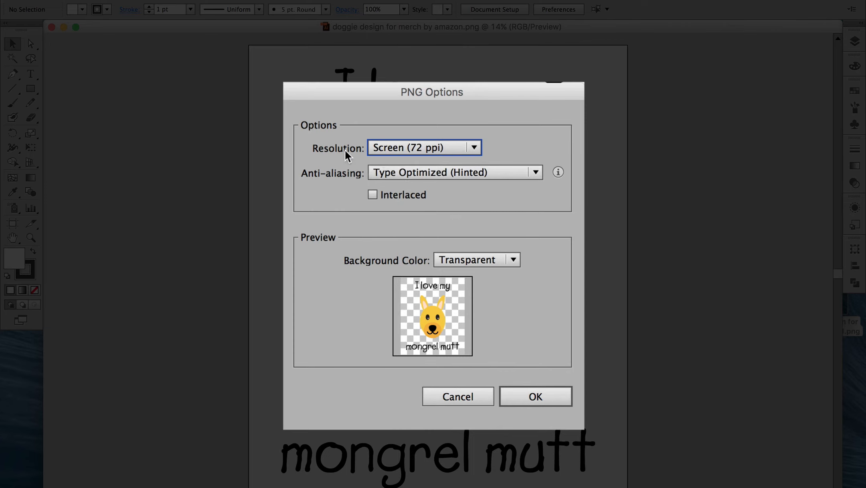
{"action": "left_click", "coordinate": [526, 395]}
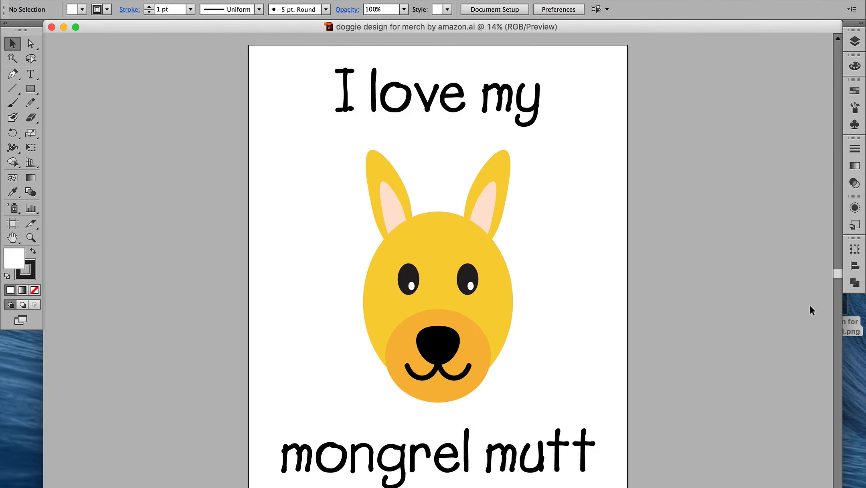